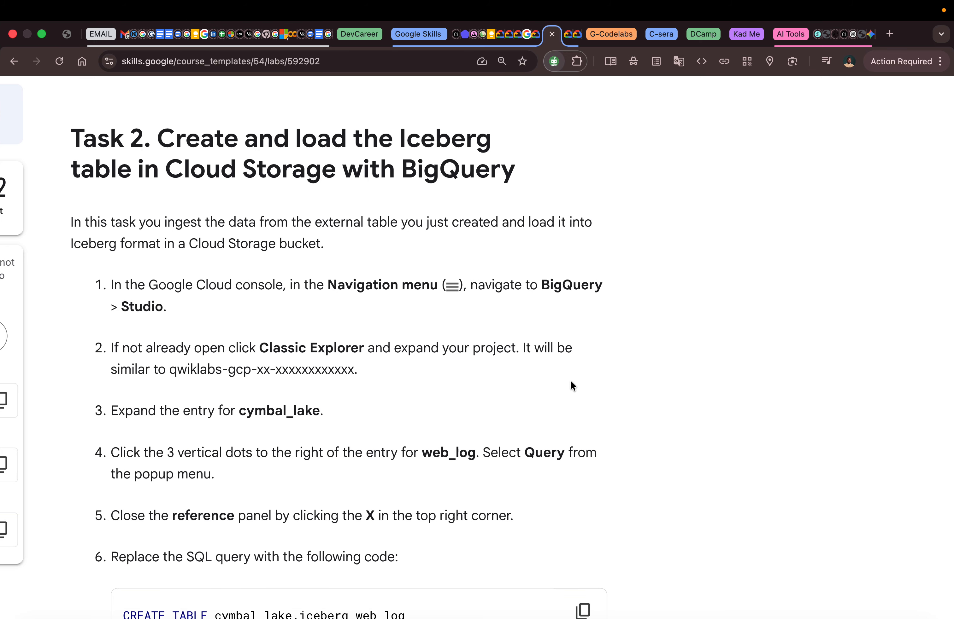
# Step: Read the first Task 2 instructions on the lab page, then open BigQuery Studio in the Google Cloud console
pyautogui.hscroll(-1, 510, 334)
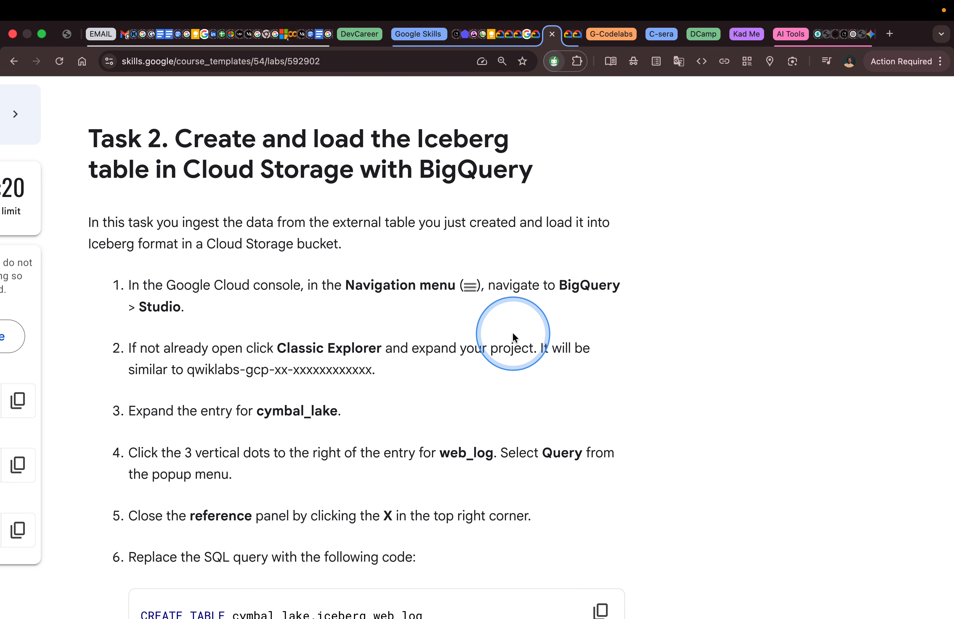
pyautogui.hscroll(-5, 511, 337)
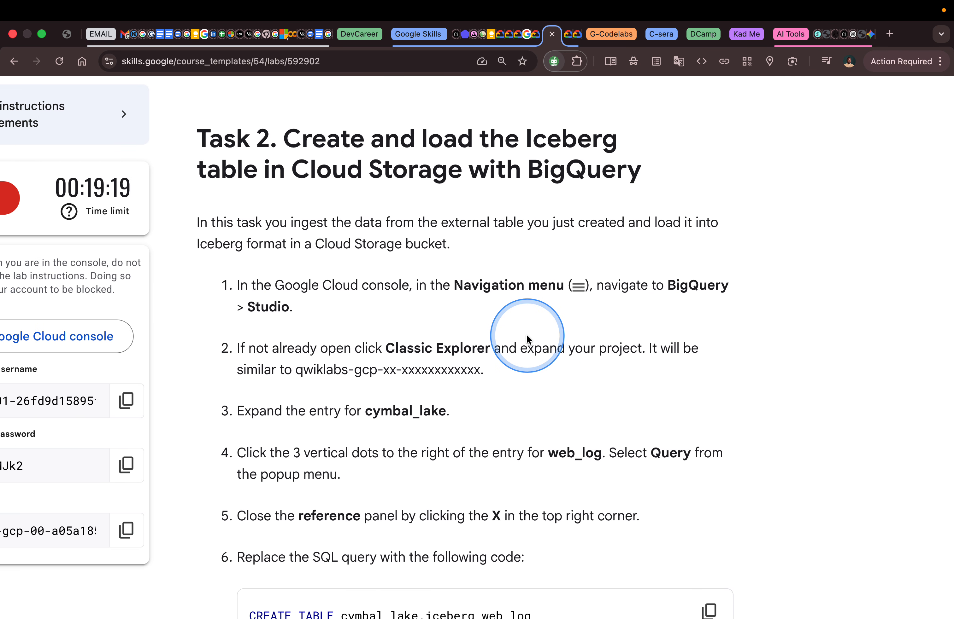
pyautogui.scroll(-4, 526, 338)
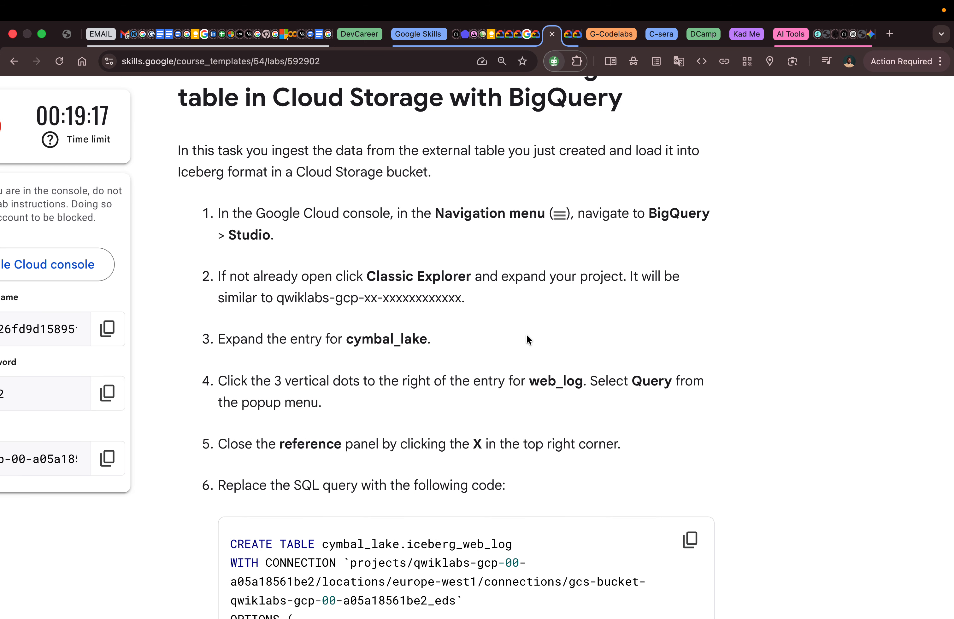
pyautogui.scroll(-1, 527, 340)
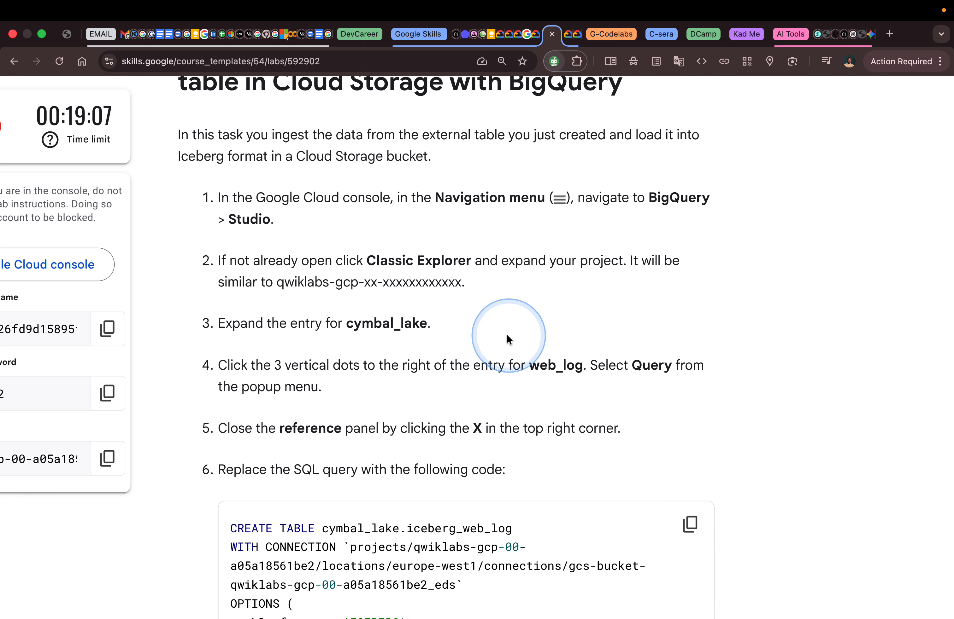
pyautogui.hscroll(1, 504, 336)
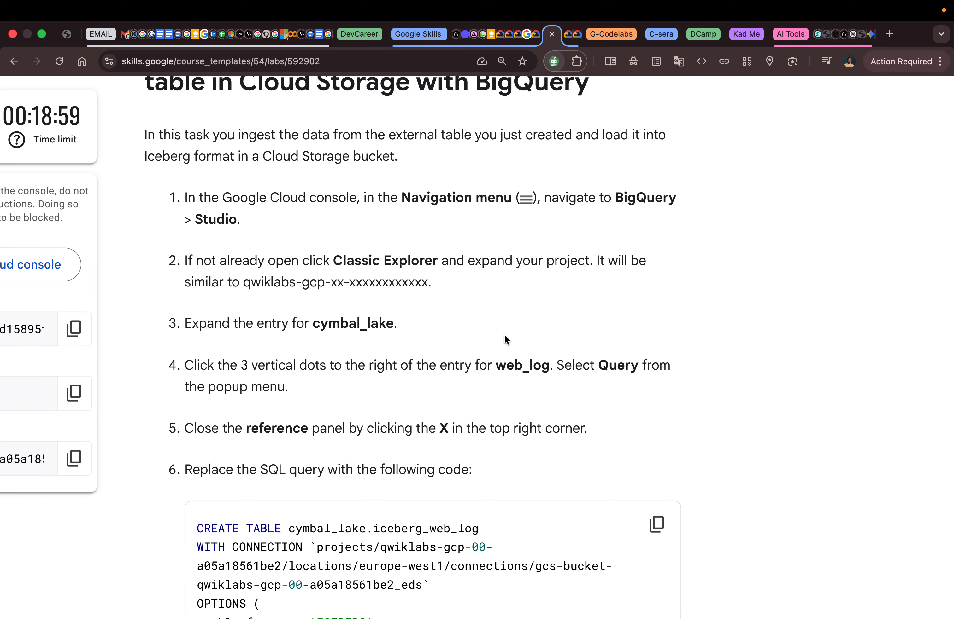
pyautogui.hotkey('ctrl', 'Right')
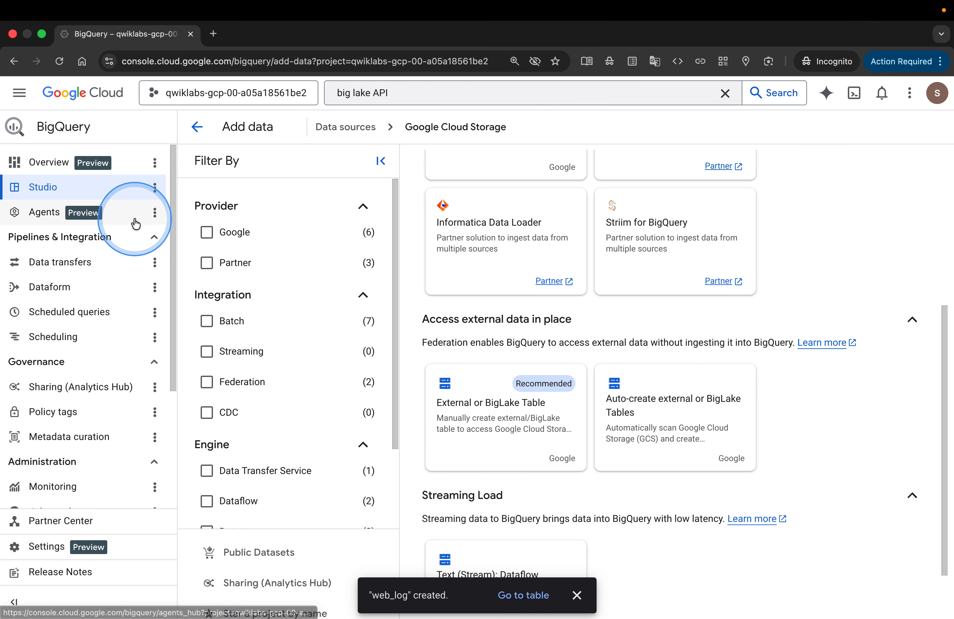
pyautogui.click(19, 93)
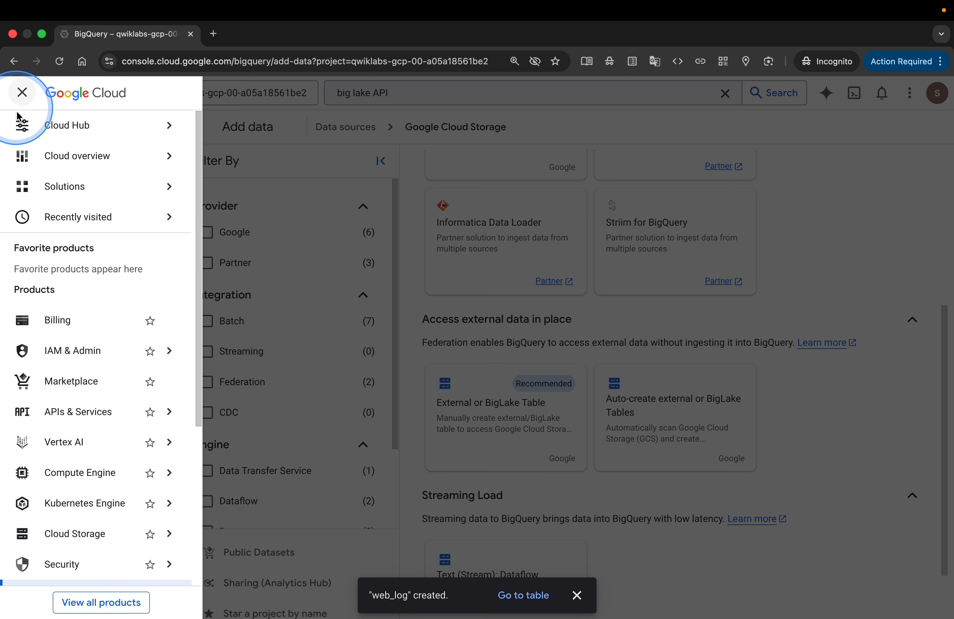
pyautogui.scroll(-2, 141, 475)
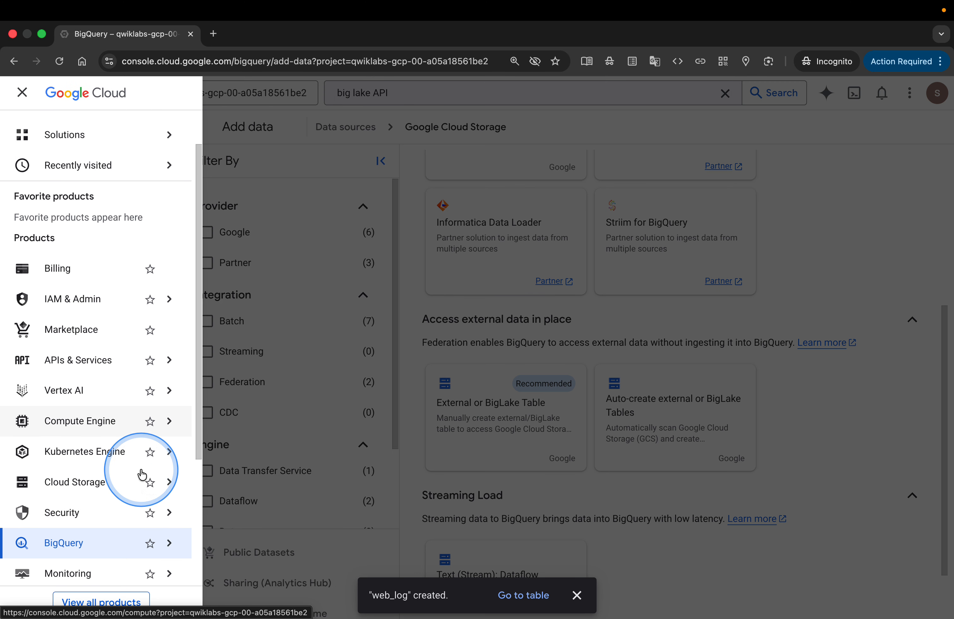
pyautogui.scroll(-2, 142, 475)
pyautogui.moveTo(149, 479)
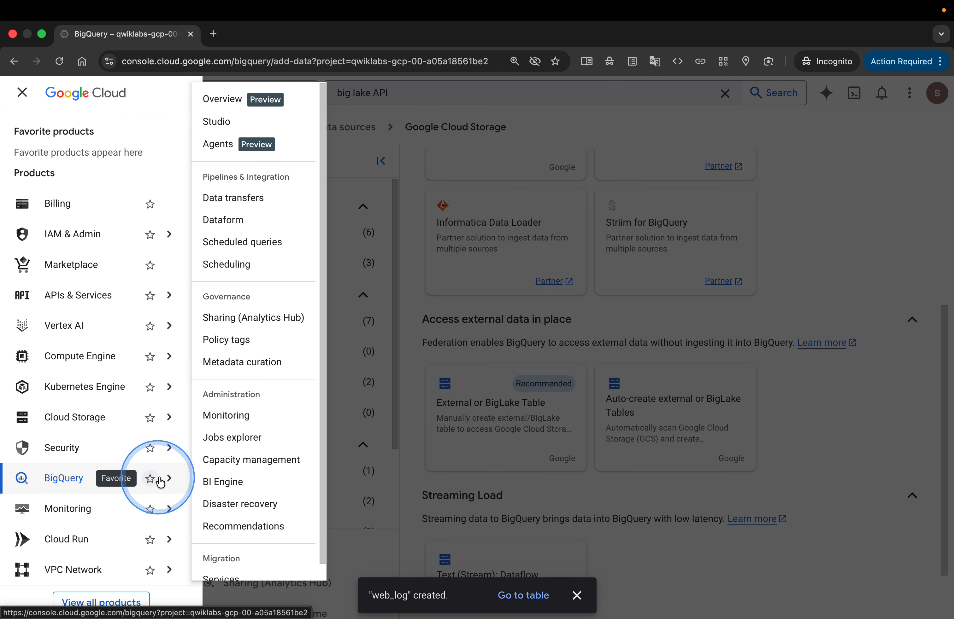
pyautogui.click(220, 130)
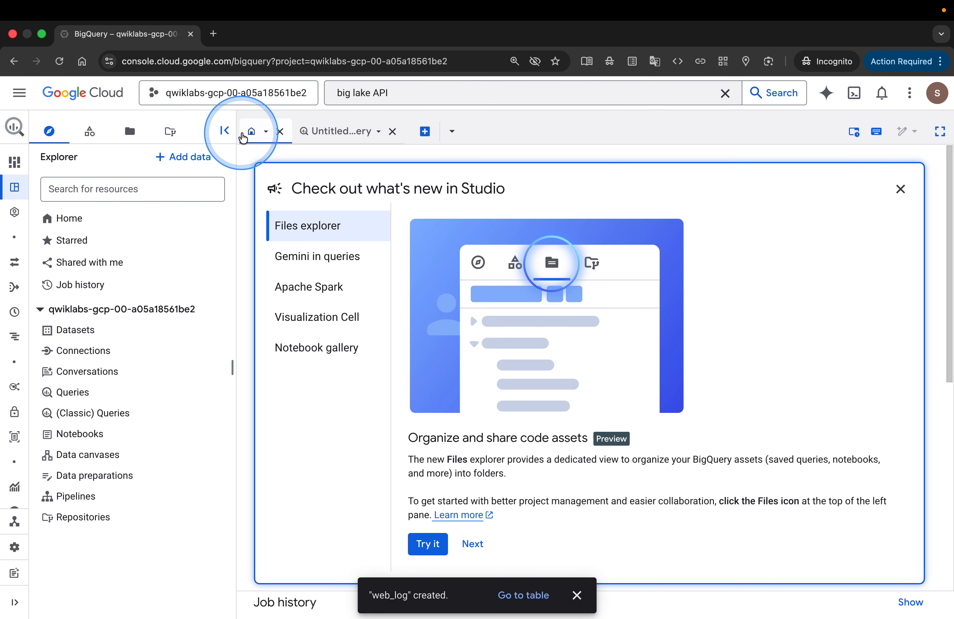
# Step: Switch the BigQuery resource view to Classic Explorer and expand the project qwiklabs-gcp-00-a05a18561be2
pyautogui.click(89, 160)
pyautogui.click(89, 131)
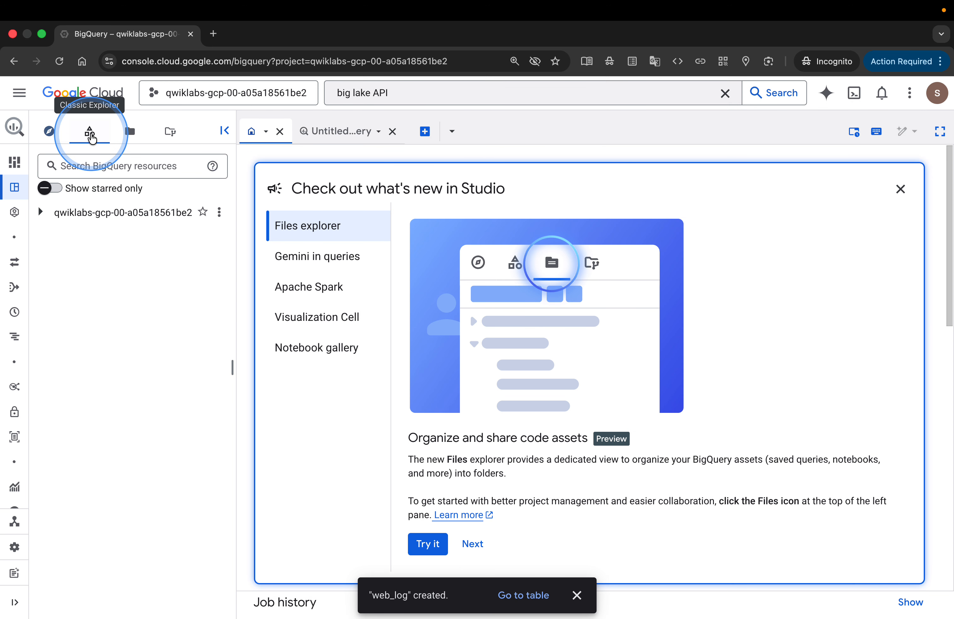
pyautogui.click(40, 212)
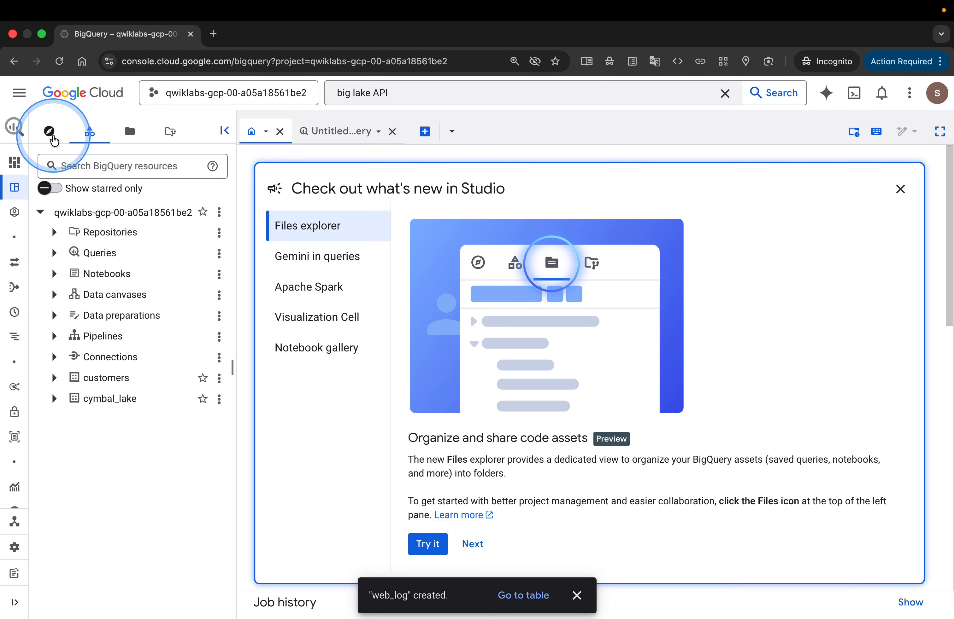
pyautogui.click(51, 134)
pyautogui.click(109, 219)
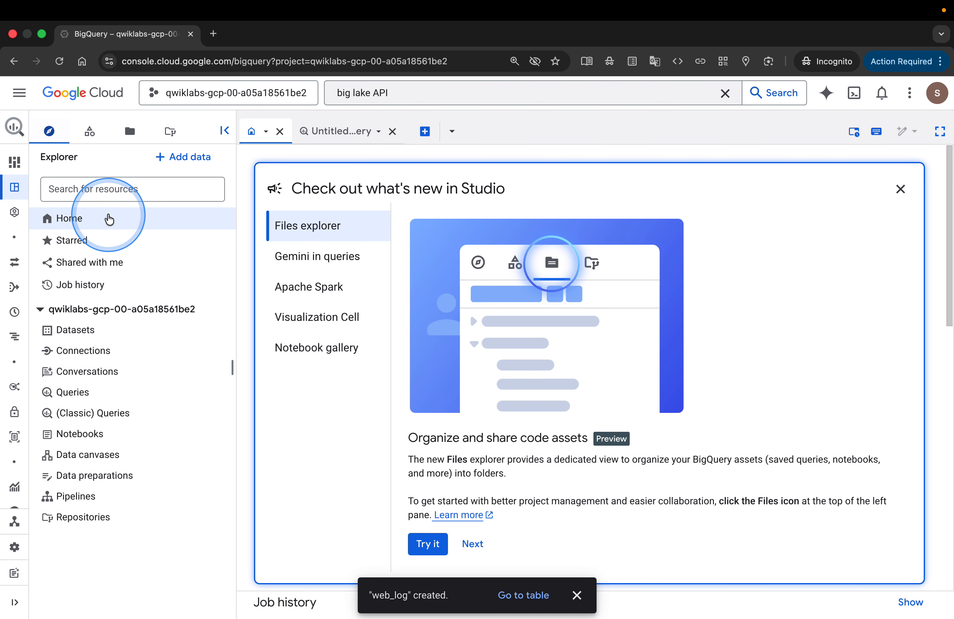
pyautogui.hotkey('ctrl', 'Left')
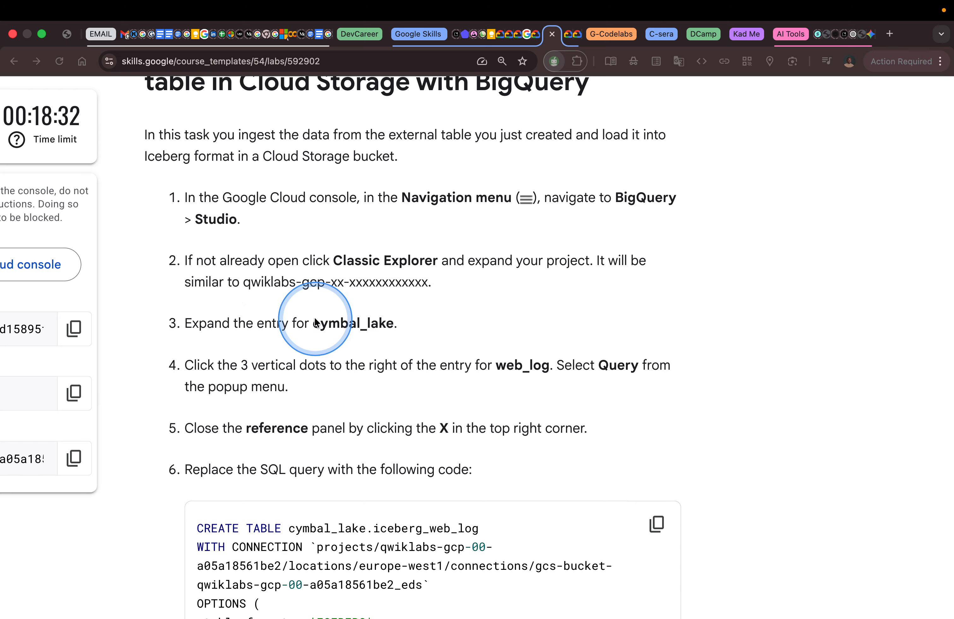
pyautogui.hotkey('ctrl', 'Right')
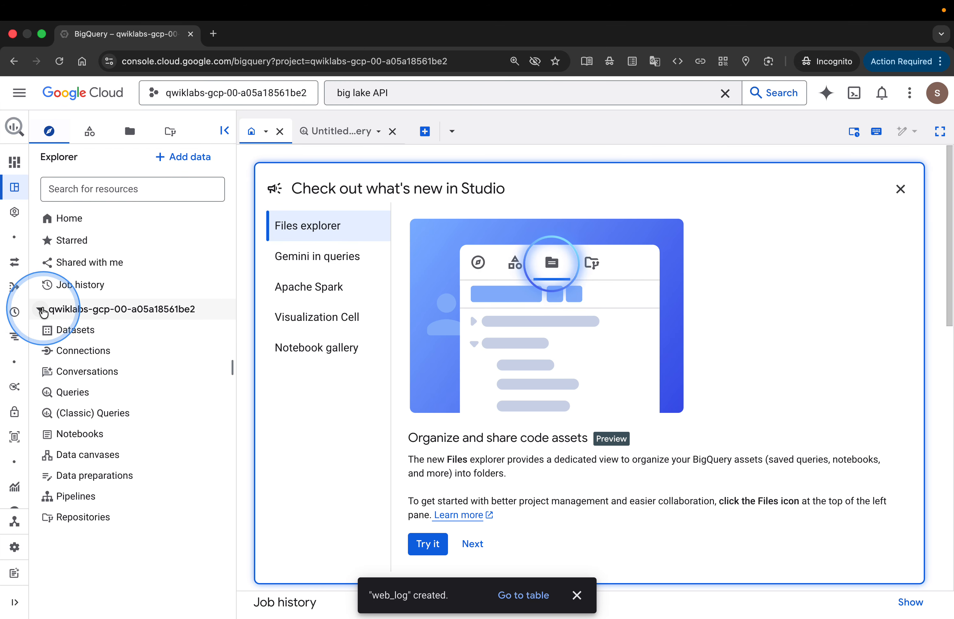
pyautogui.click(41, 311)
pyautogui.click(41, 311)
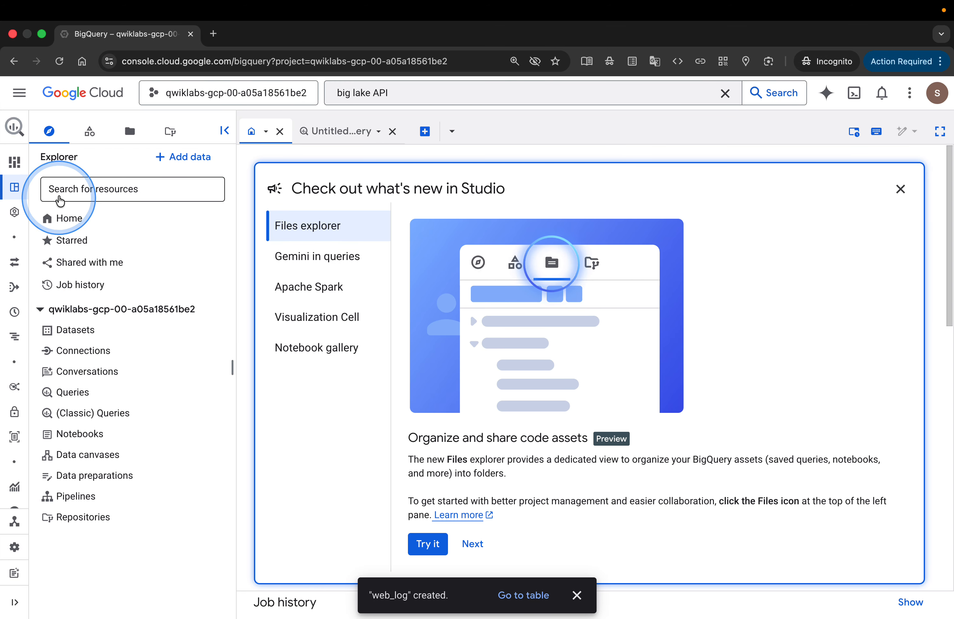
# Step: Expand the cymbal_lake dataset in Classic Explorer and open a new query on its web_log table
pyautogui.click(89, 132)
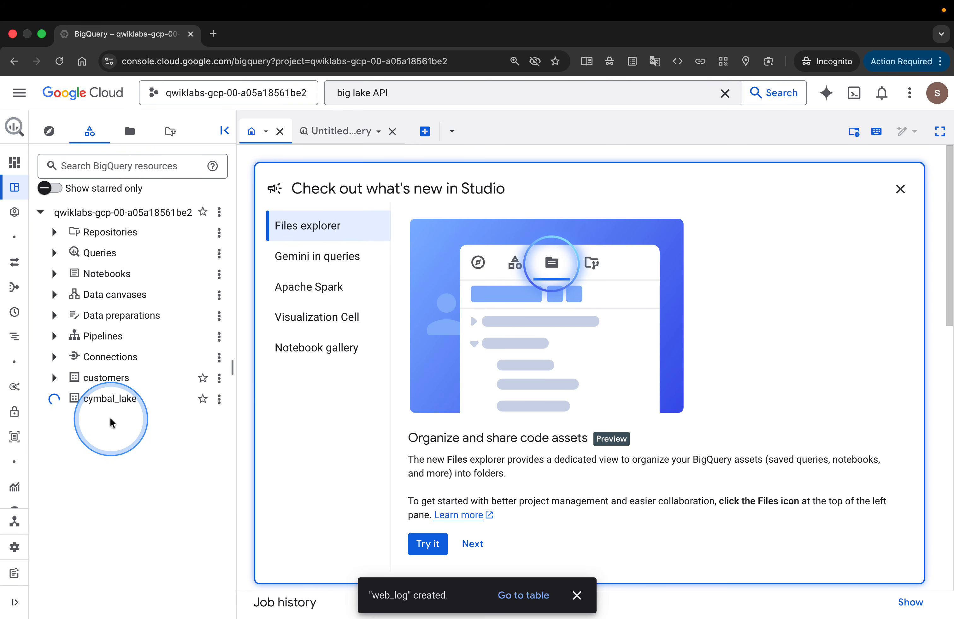
pyautogui.hotkey('ctrl', 'Left')
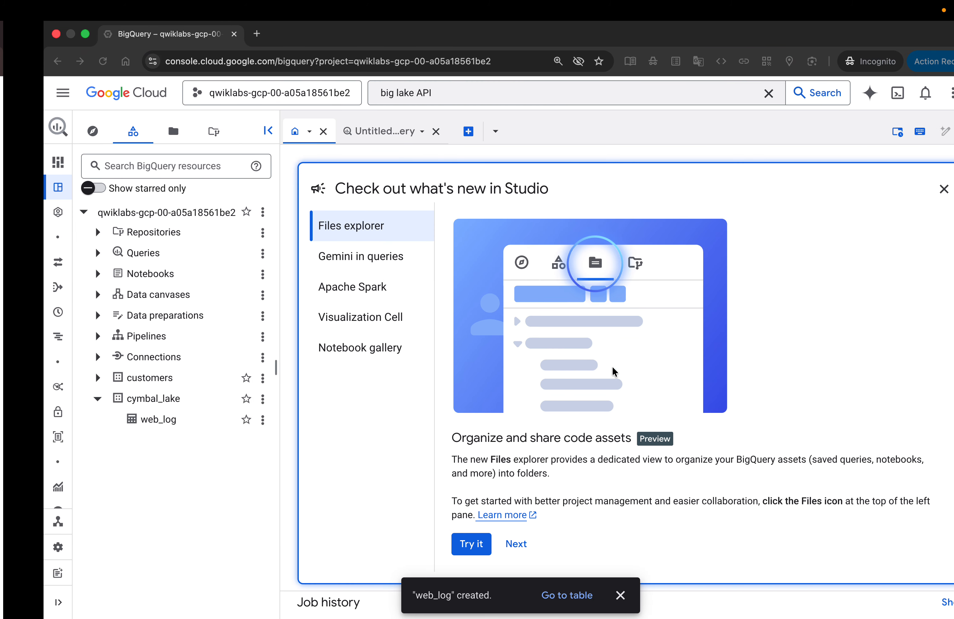
pyautogui.click(219, 421)
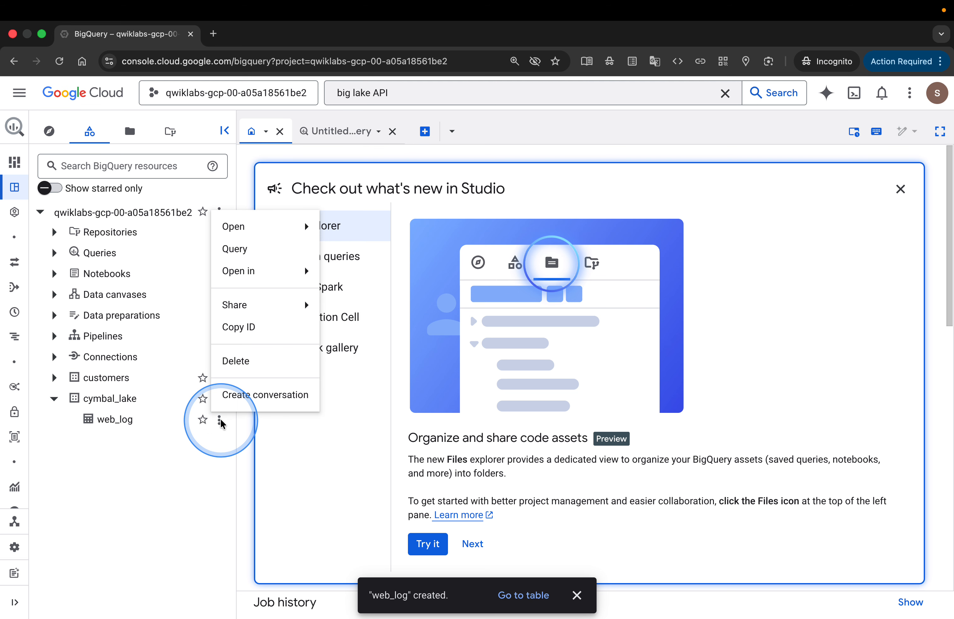
pyautogui.click(249, 236)
pyautogui.click(242, 247)
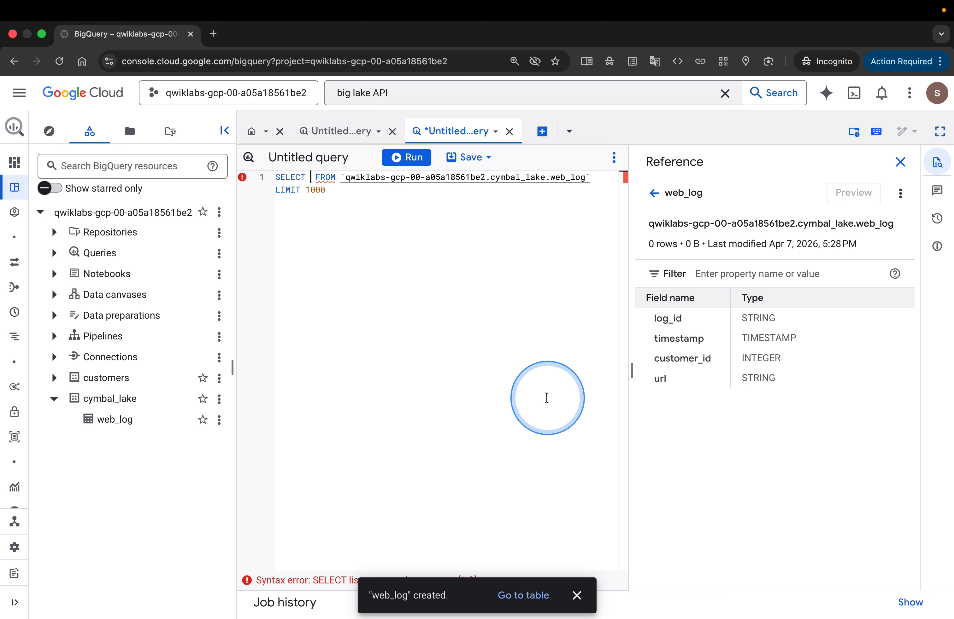
# Step: Close the Reference panel and replace the query with the lab's CREATE TABLE cymbal_lake.iceberg_web_log statement, using the ICEBERG table format and selecting from cymbal_lake.web_log
pyautogui.hotkey('ctrl', 'Left')
pyautogui.scroll(-5, 562, 452)
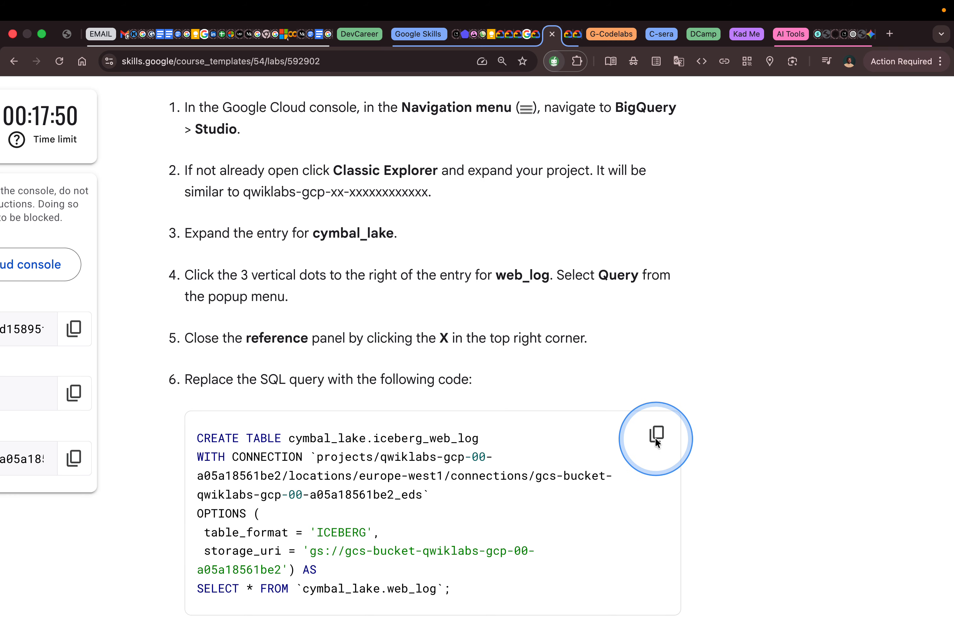
pyautogui.hotkey('ctrl', 'Right')
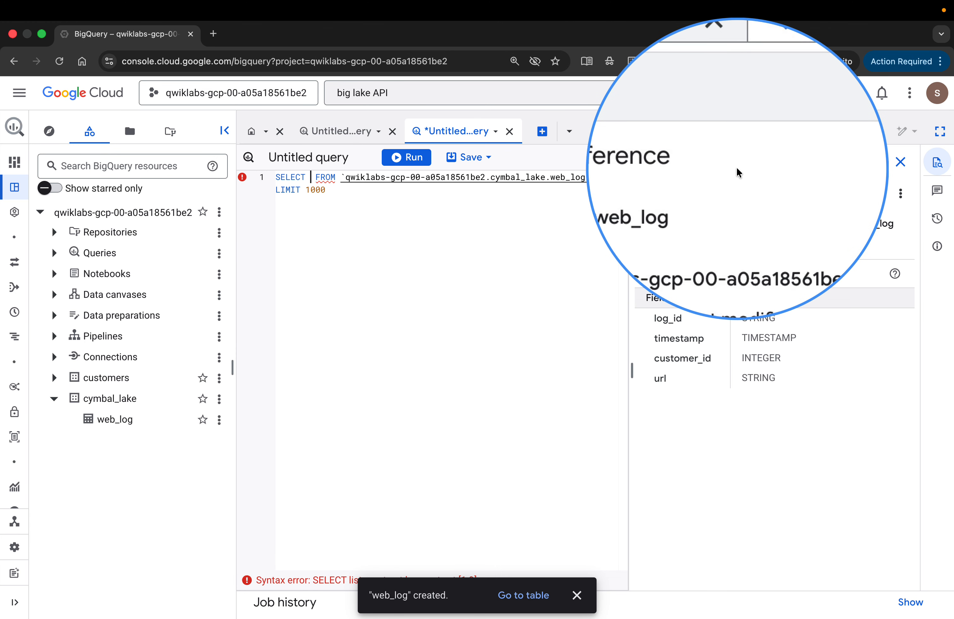
pyautogui.click(900, 165)
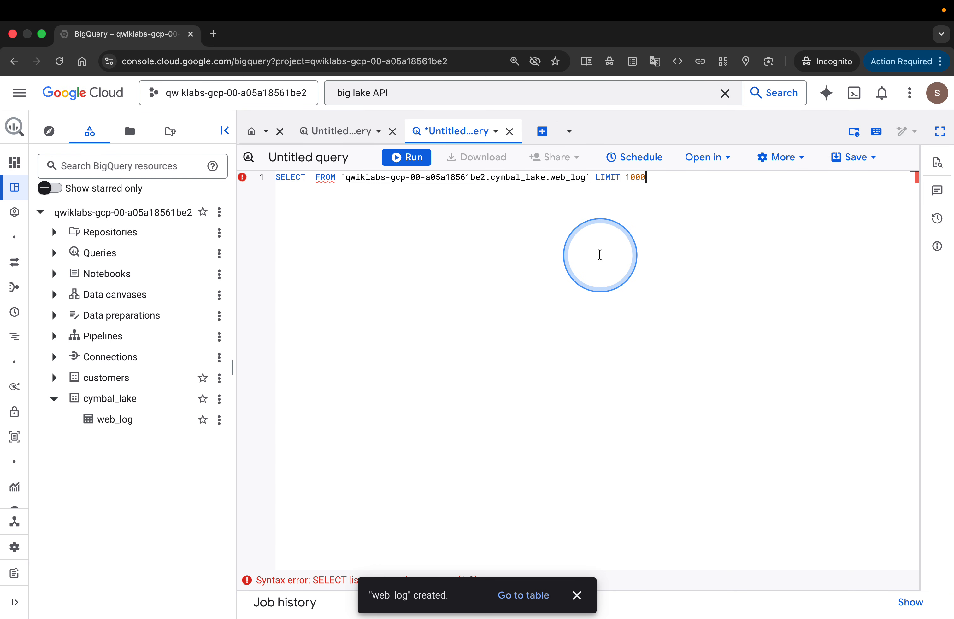
pyautogui.press('super+a')
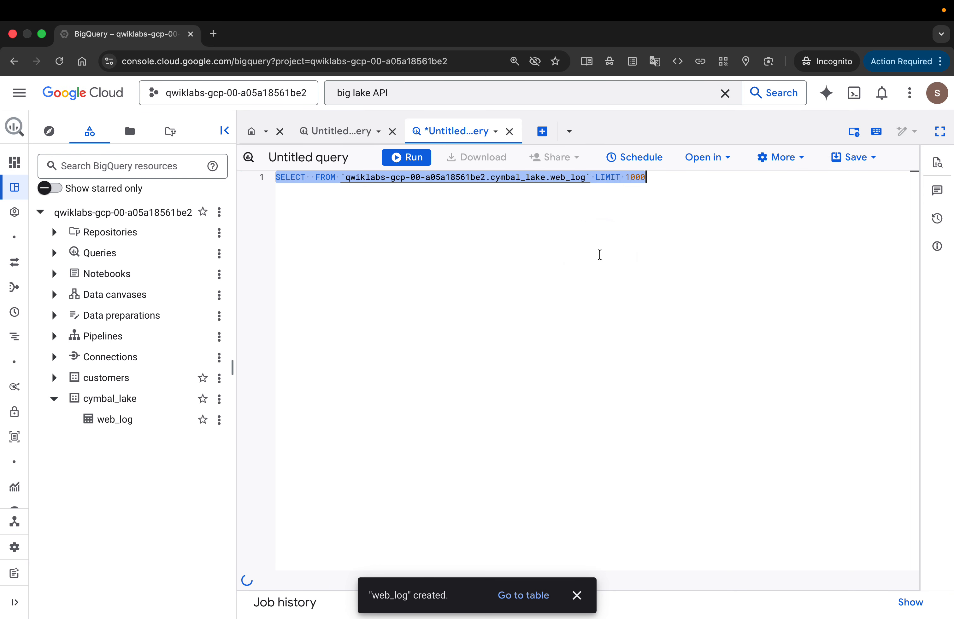
pyautogui.write("CREATE TABLE cymbal_lake.iceberg_web_log WITH CONNECTION `projects/qwiklabs-gcp-00-a05a18561be2/locations/europe-west1/connections/gcs-bucket-qwiklabs-gcp-00-a05a18561be2_eds` OPTIONS (  table_format = 'ICEBERG',  storage_uri = 'gs://gcs-bucket-qwiklabs-gcp-00-a05a18561be2') AS SELECT * FROM `cymbal_lake.web_log`;")
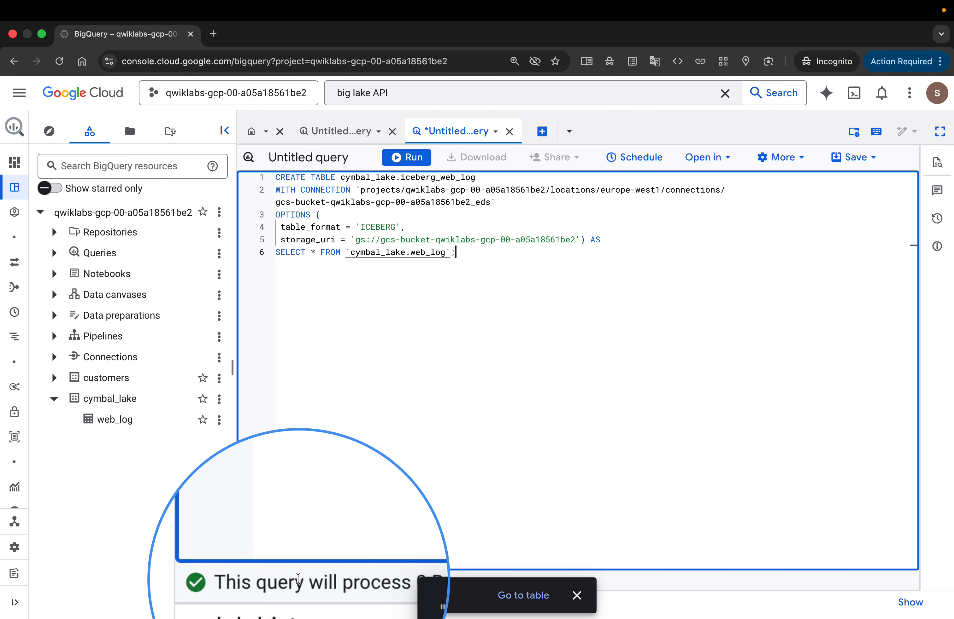
pyautogui.click(577, 596)
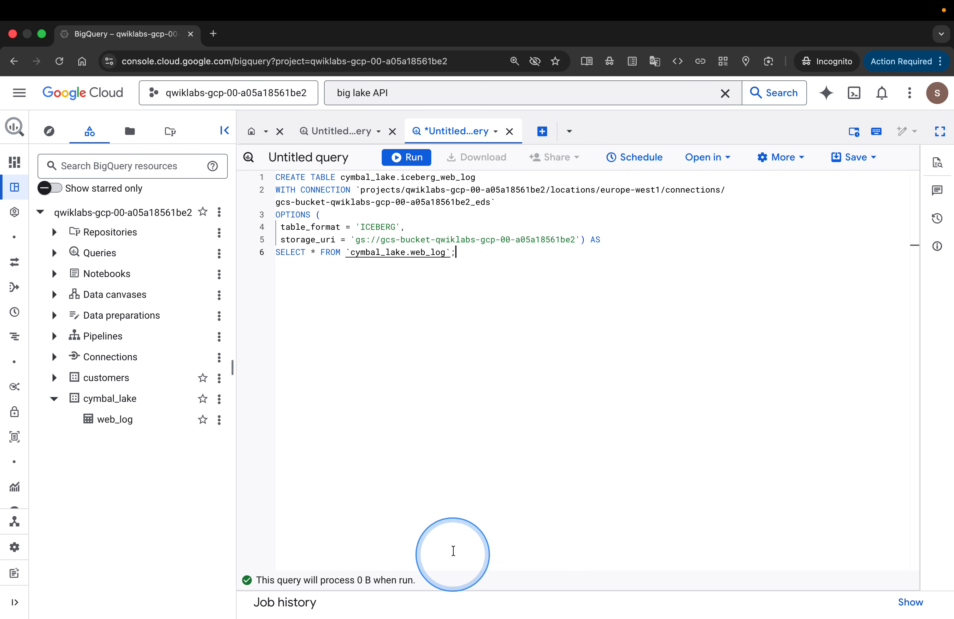
# Step: Check step 7 of the lab instructions and run the CREATE TABLE query for cymbal_lake.iceberg_web_log
pyautogui.hotkey('ctrl', 'Left')
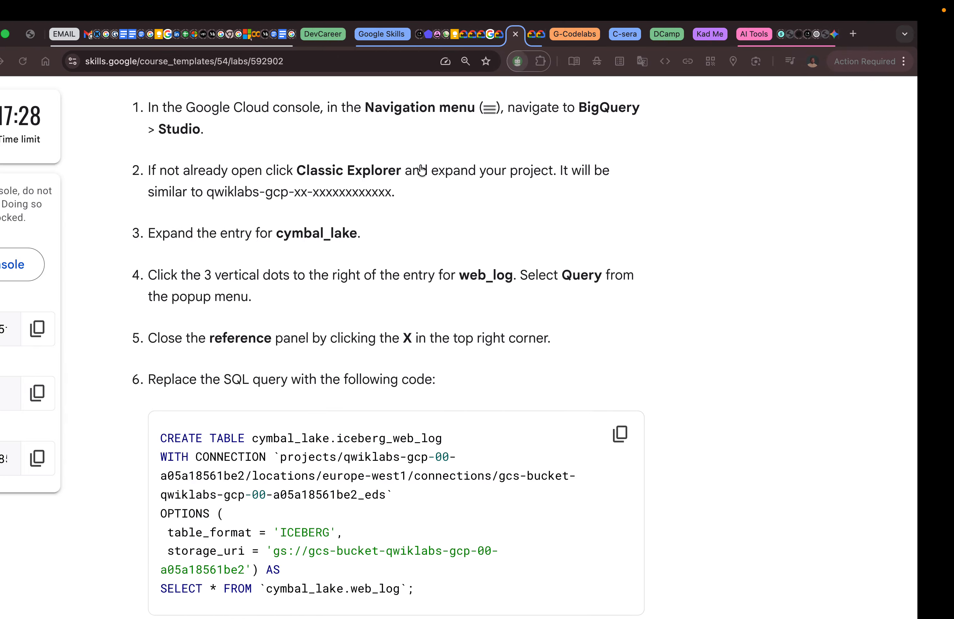
pyautogui.scroll(-1, 594, 344)
pyautogui.scroll(-10, 593, 342)
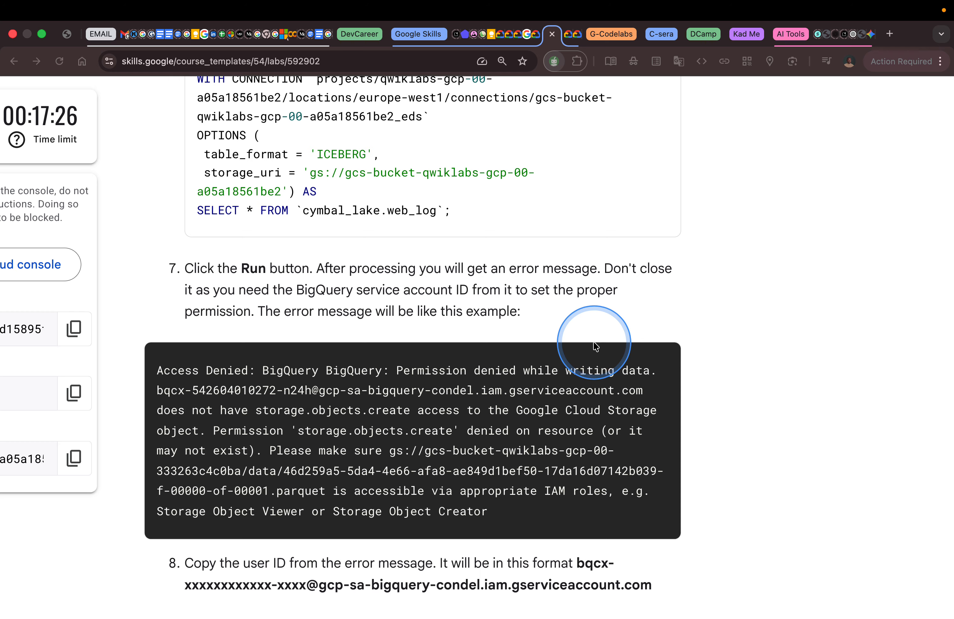
pyautogui.hotkey('ctrl', 'Right')
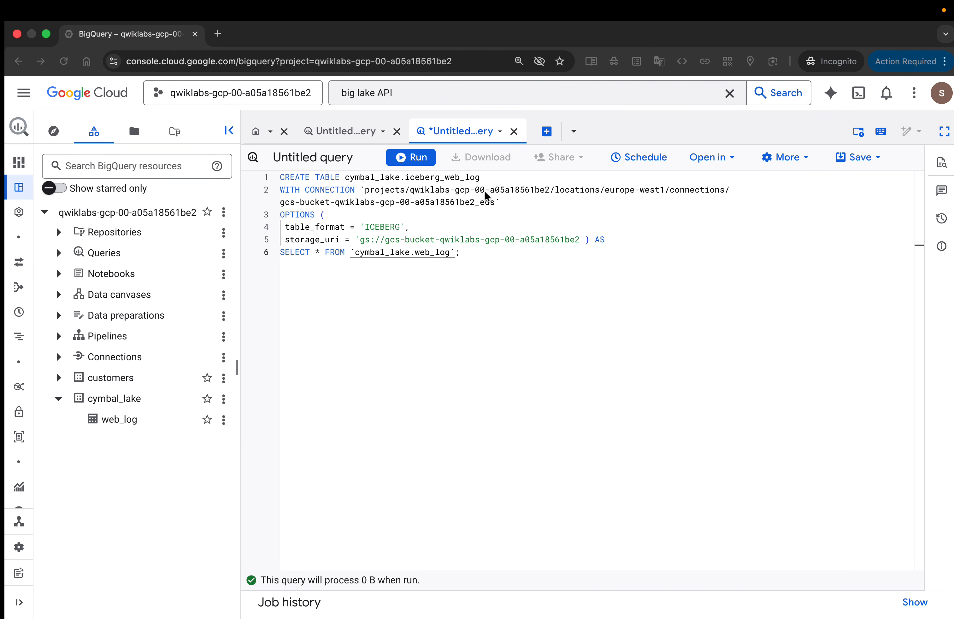
pyautogui.click(410, 159)
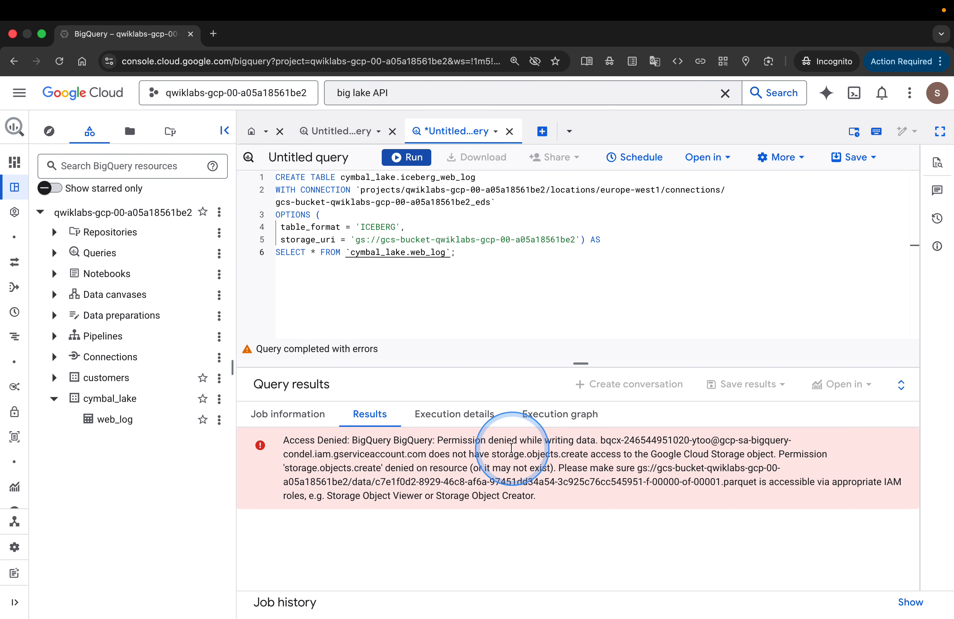
# Step: Copy the BigQuery service account ID from the Access Denied message in the query results
pyautogui.scroll(2, 511, 447)
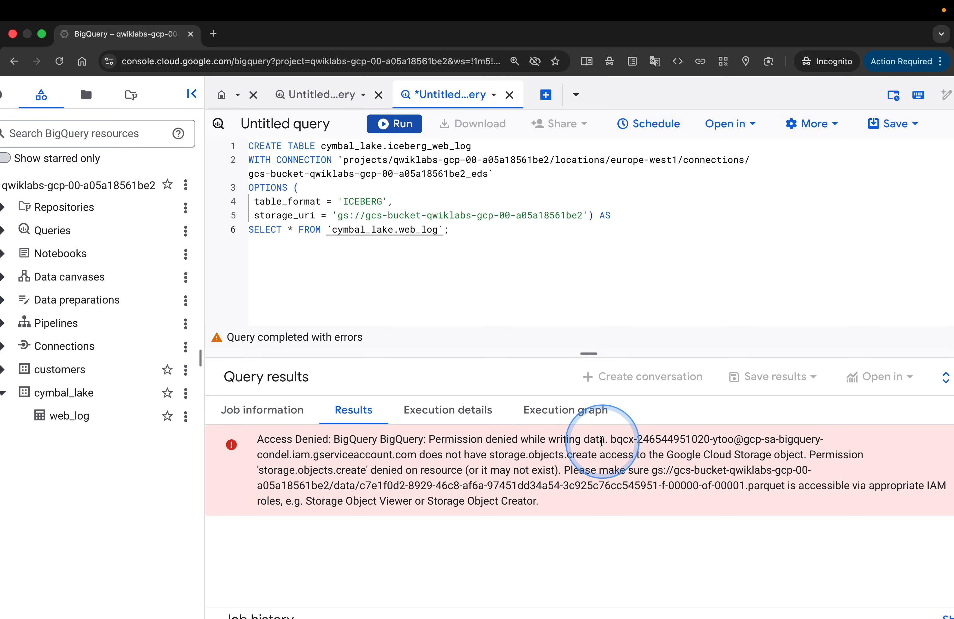
pyautogui.moveTo(611, 439); pyautogui.dragTo(416, 454)
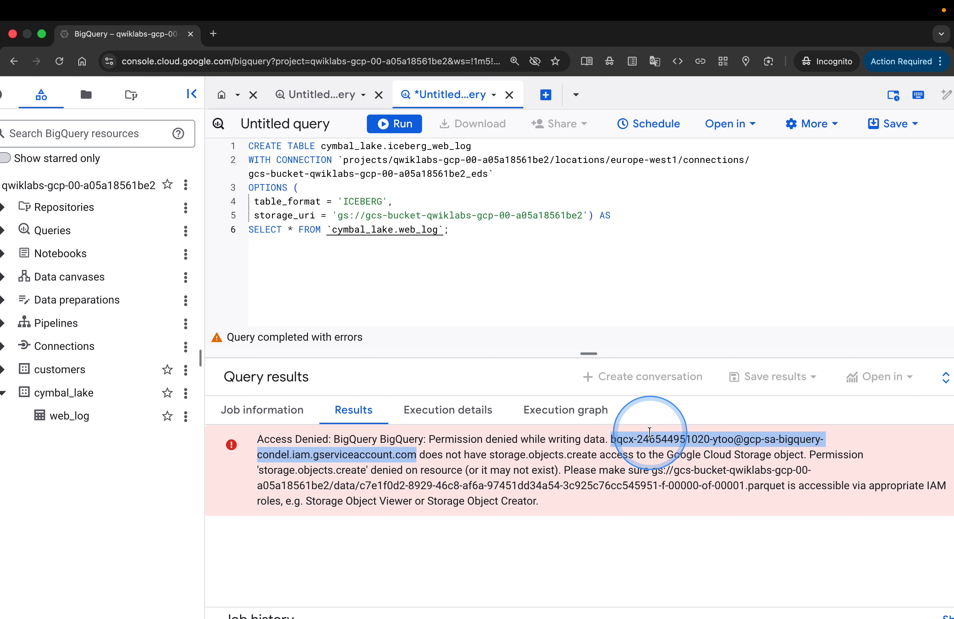
pyautogui.rightClick(652, 437)
pyautogui.click(575, 458)
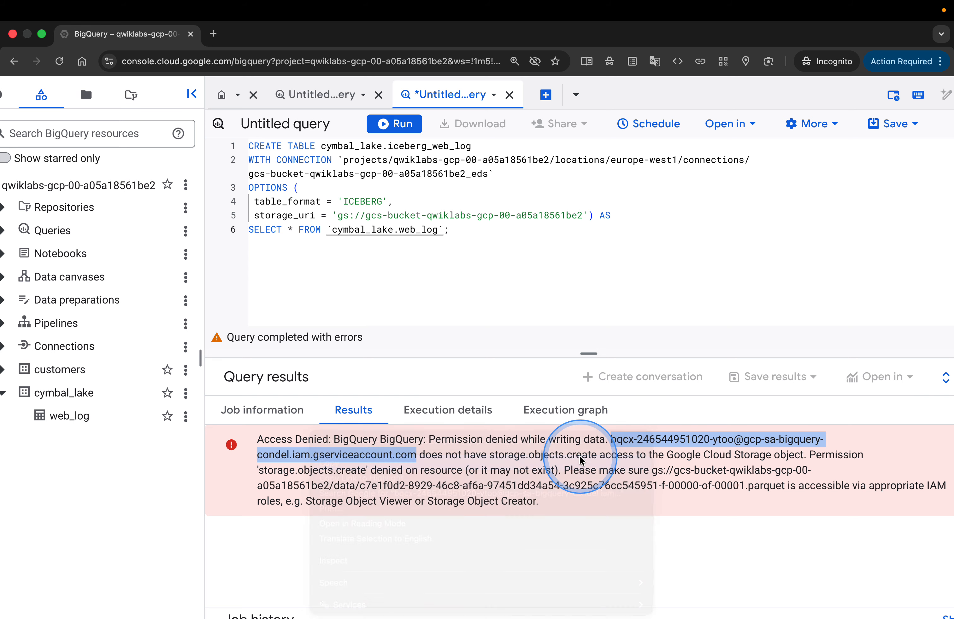
# Step: Read lab steps 8 to 17 on granting the BigQuery service account access to the Cloud Storage bucket
pyautogui.hotkey('ctrl', 'Left')
pyautogui.scroll(-3, 664, 462)
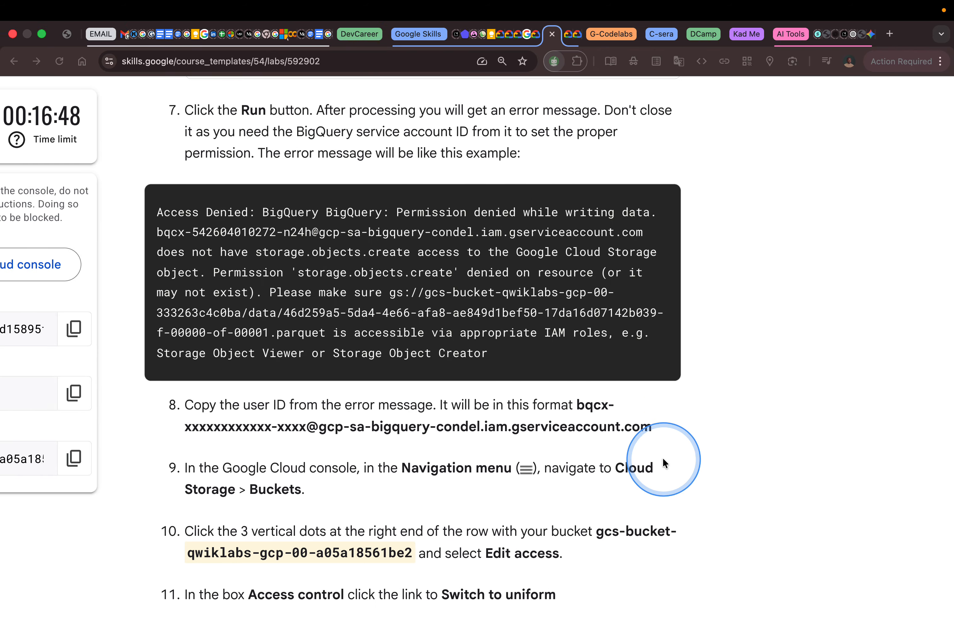
pyautogui.scroll(-2, 665, 462)
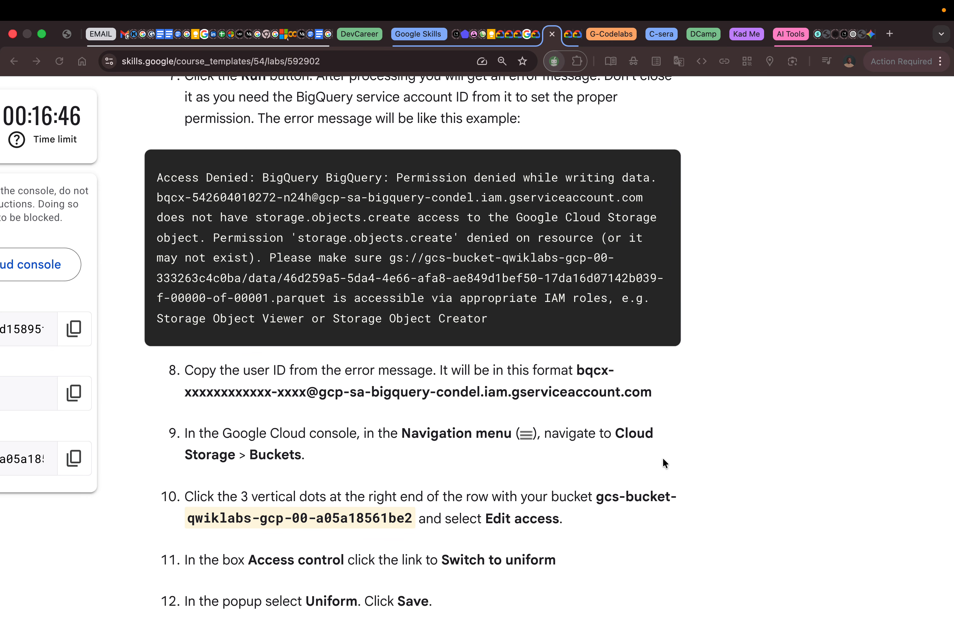
pyautogui.scroll(-7, 664, 462)
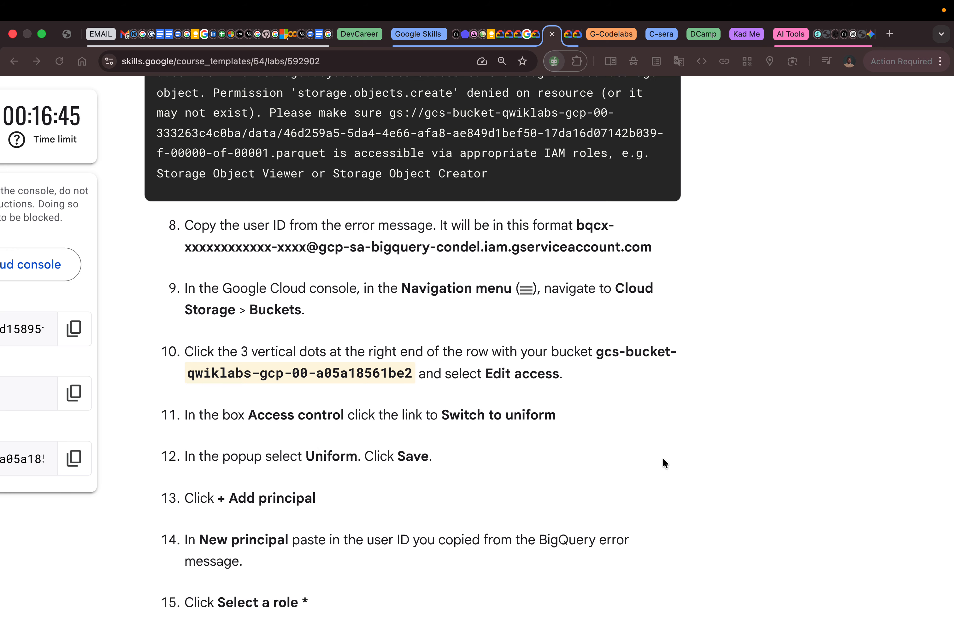
pyautogui.scroll(-2, 661, 456)
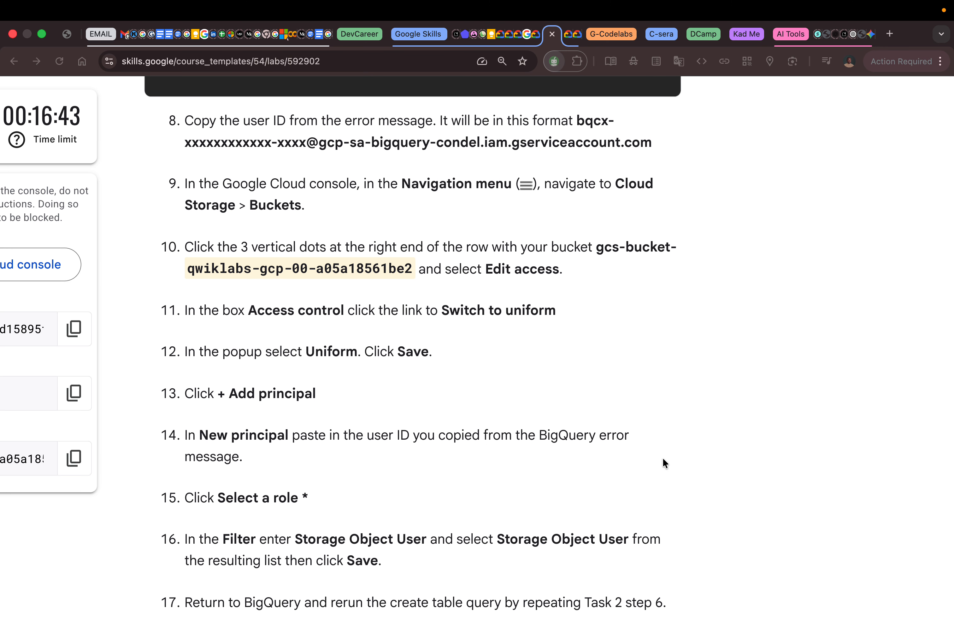
pyautogui.click(618, 235)
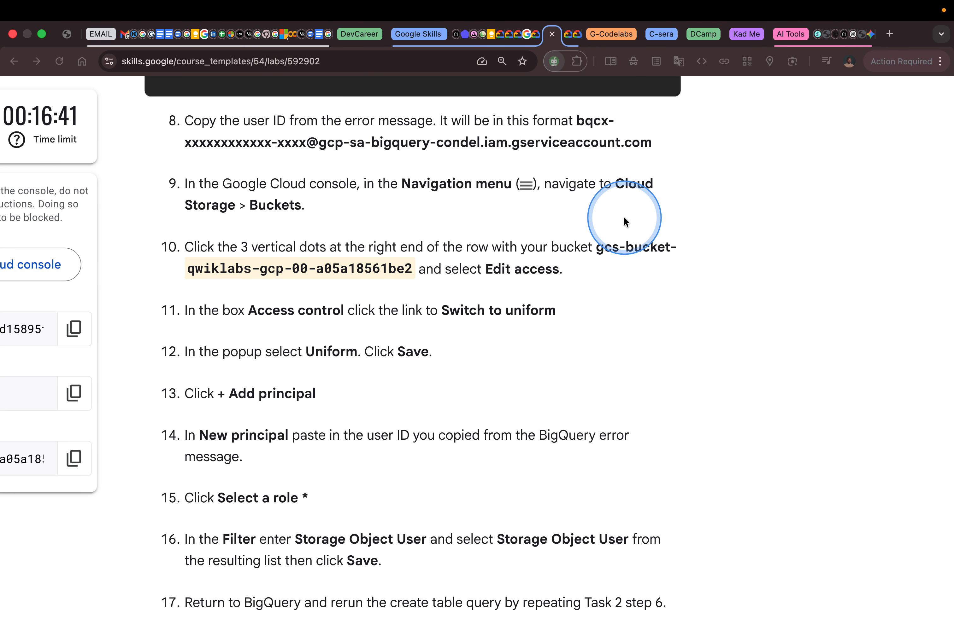
# Step: Return to the Google Cloud console and go to the Cloud Storage Buckets page, leaving the unsaved query
pyautogui.hotkey('ctrl', 'Right')
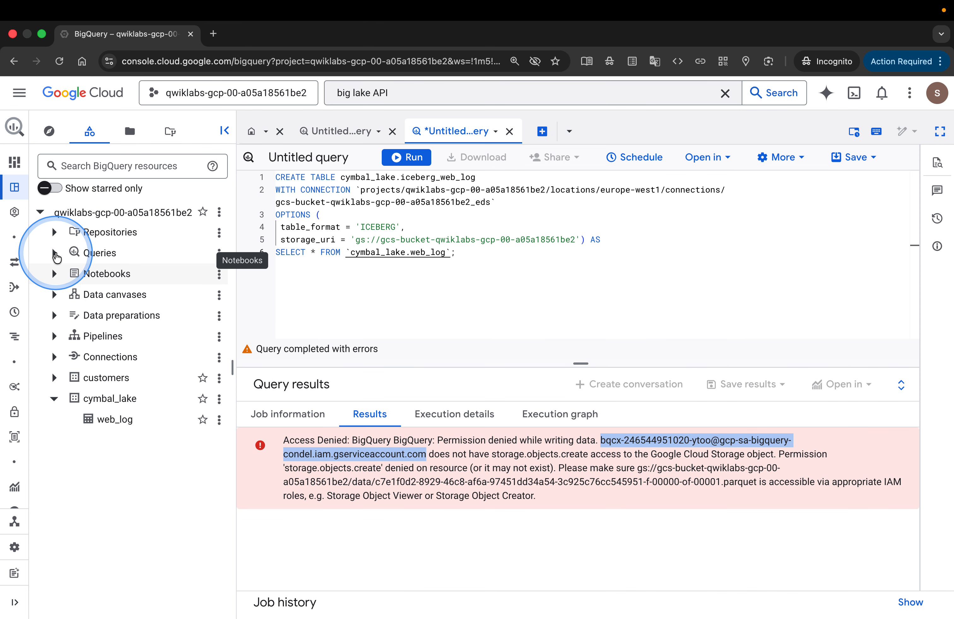
pyautogui.moveTo(19, 260)
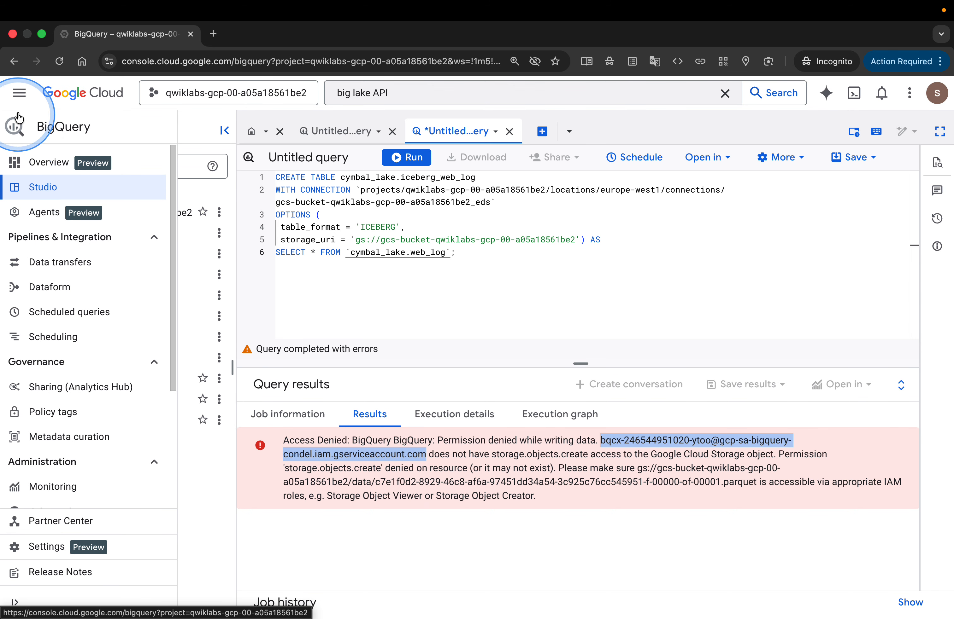
pyautogui.click(18, 93)
pyautogui.scroll(-5, 120, 342)
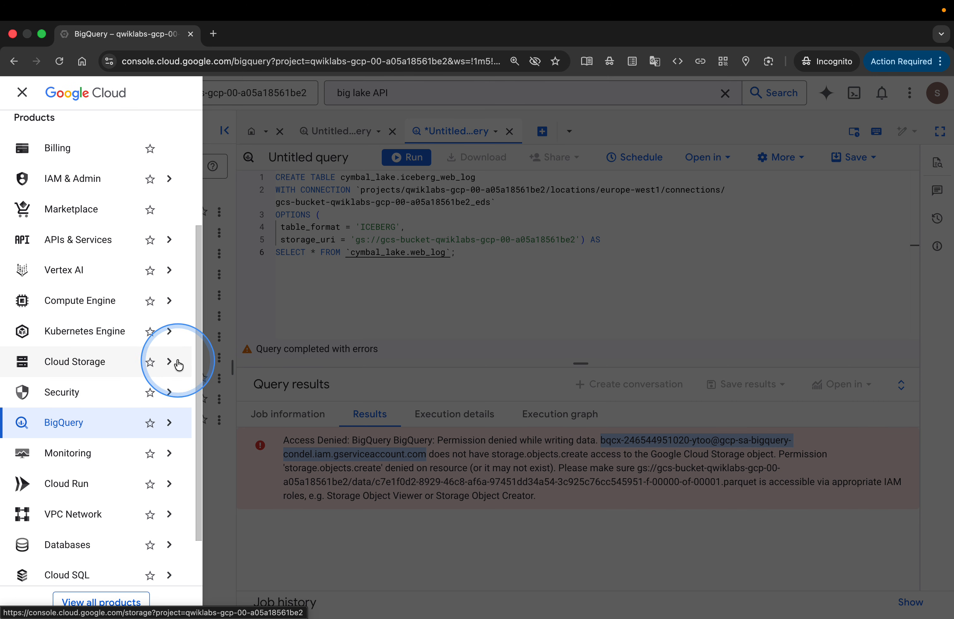
pyautogui.moveTo(170, 361)
pyautogui.click(236, 393)
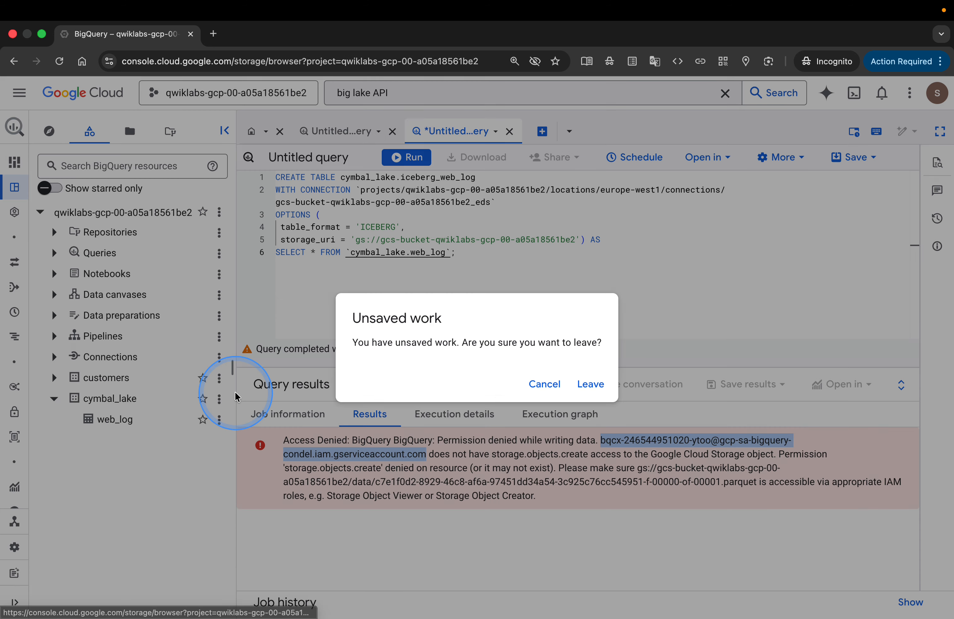
pyautogui.click(589, 384)
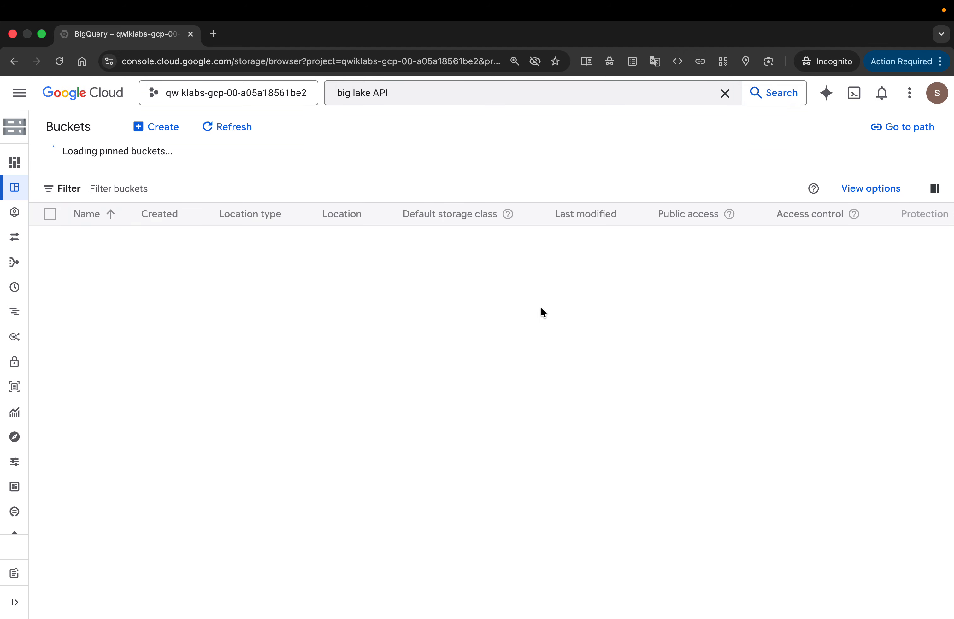
# Step: Check lab step 10 and open the access settings of the bucket gcs-bucket-qwiklabs-gcp-00-a05a18561be2
pyautogui.click(466, 286)
pyautogui.hotkey('ctrl', 'Left')
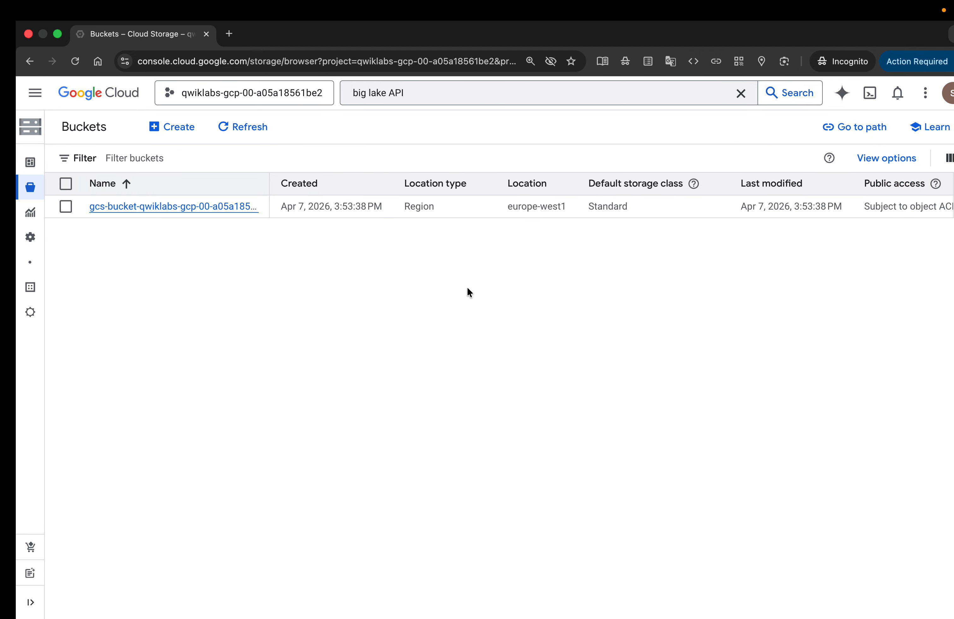
pyautogui.click(381, 306)
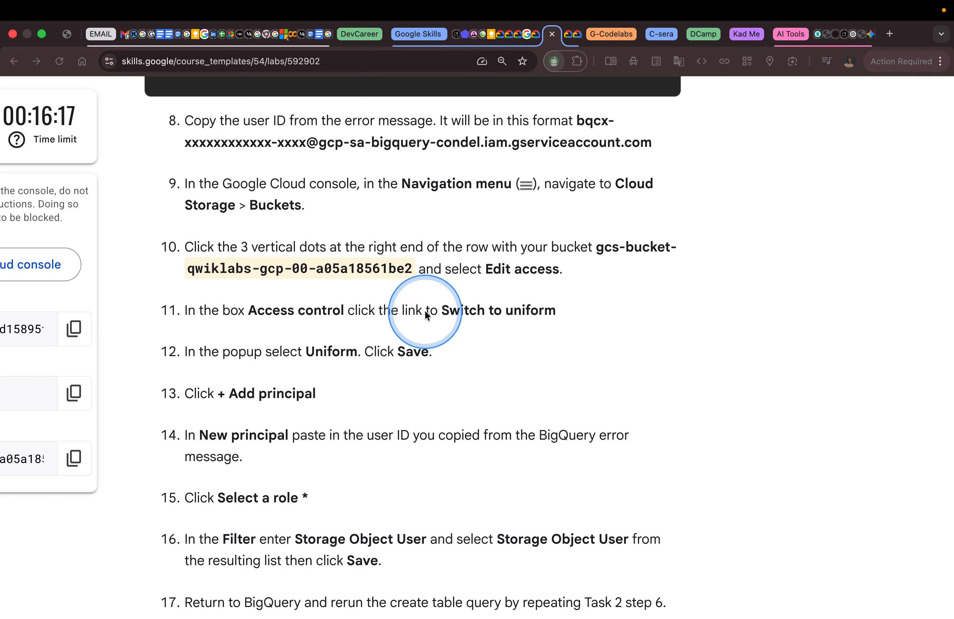
pyautogui.scroll(-2, 430, 305)
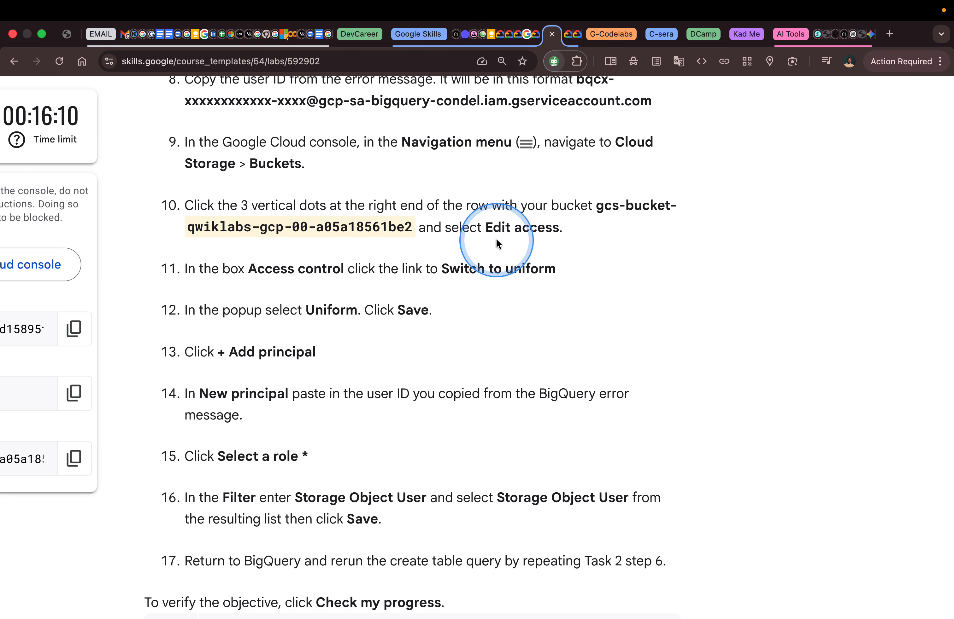
pyautogui.hotkey('ctrl', 'Right')
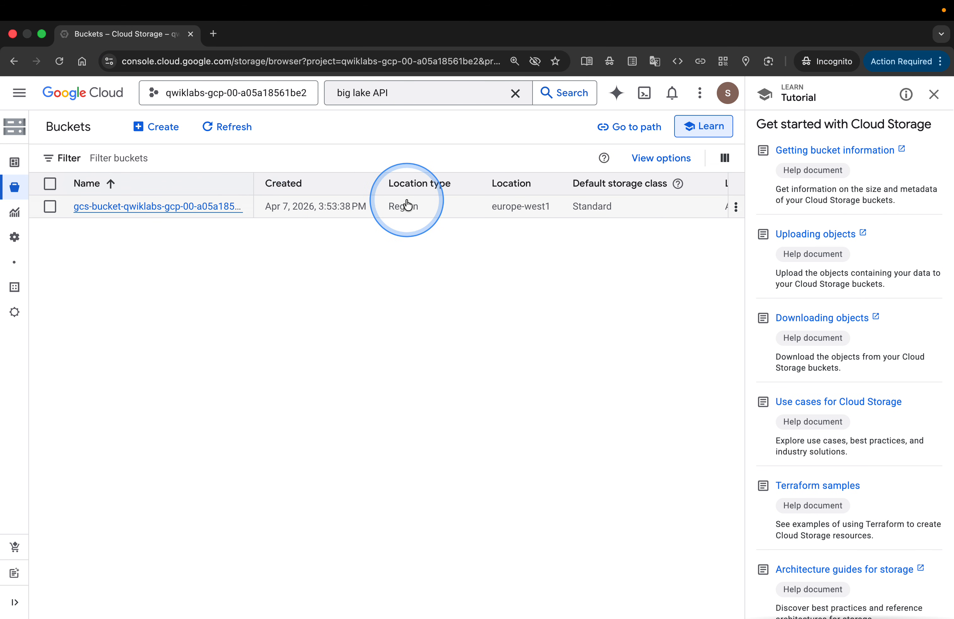
pyautogui.click(735, 207)
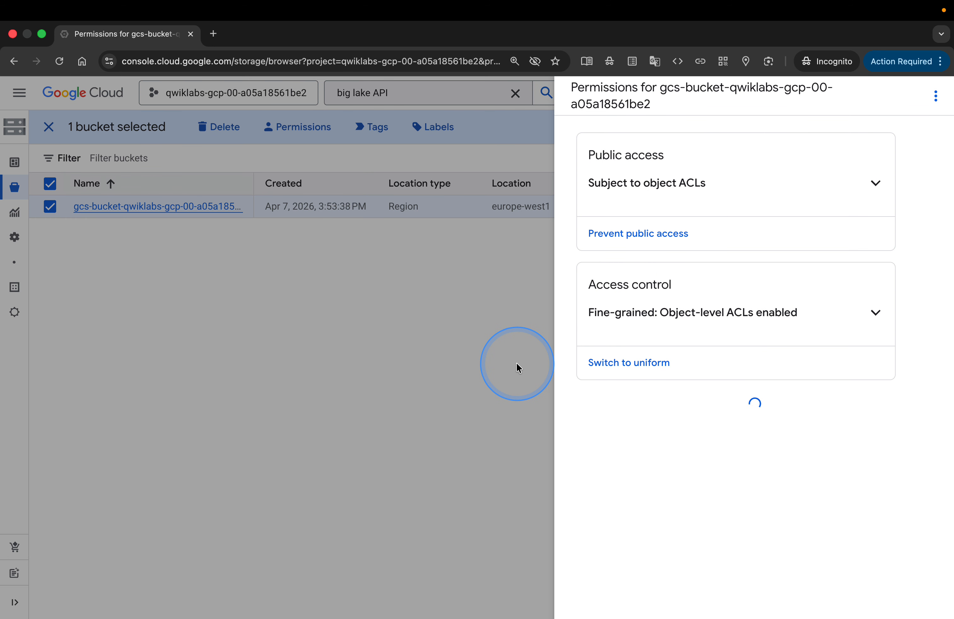
# Step: Switch the bucket's access control to Uniform as lab steps 11 and 12 describe, and save the change
pyautogui.hotkey('ctrl', 'Left')
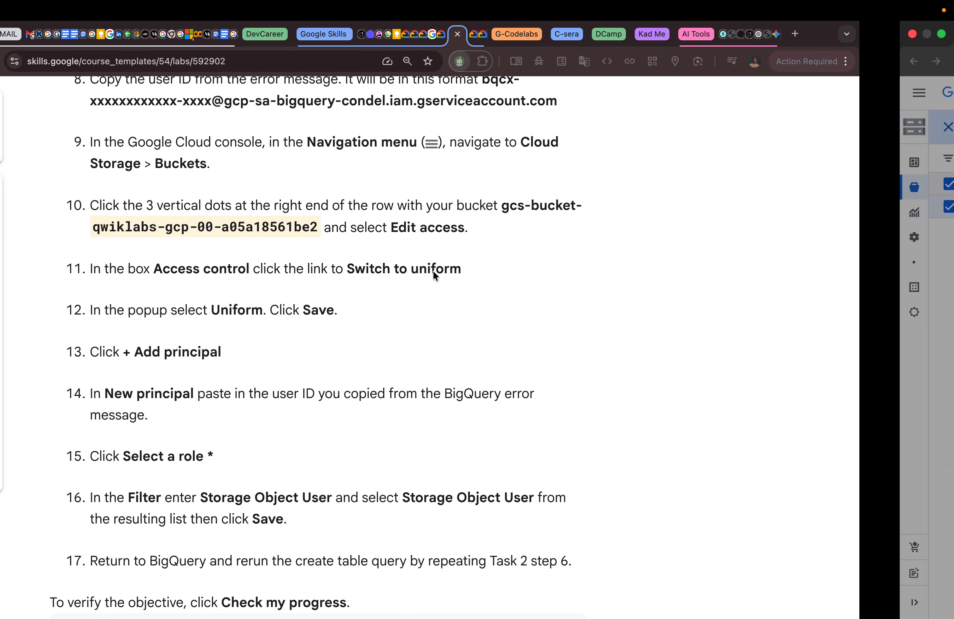
pyautogui.hotkey('ctrl', 'Right')
pyautogui.click(655, 299)
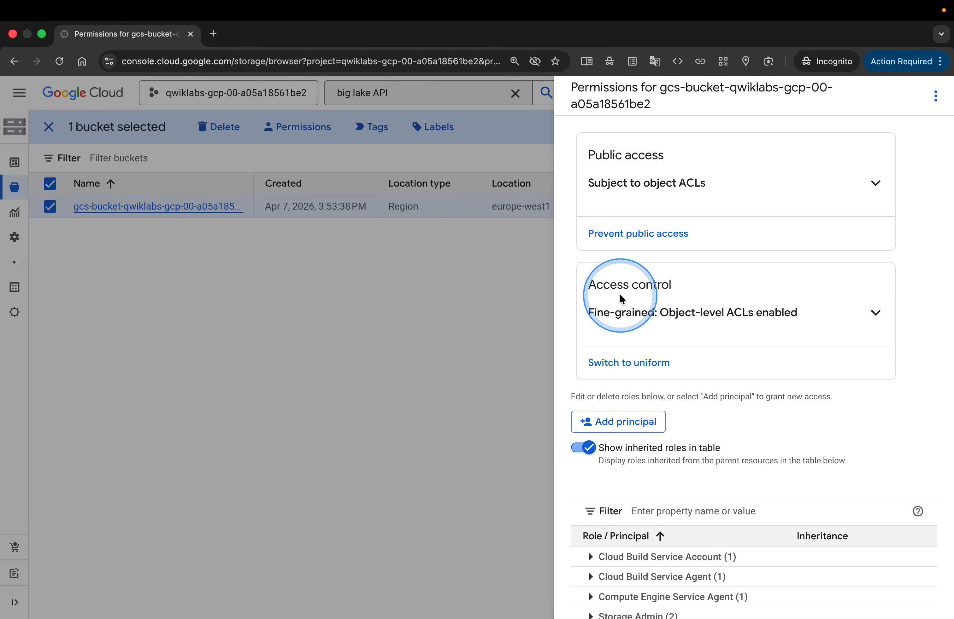
pyautogui.click(629, 369)
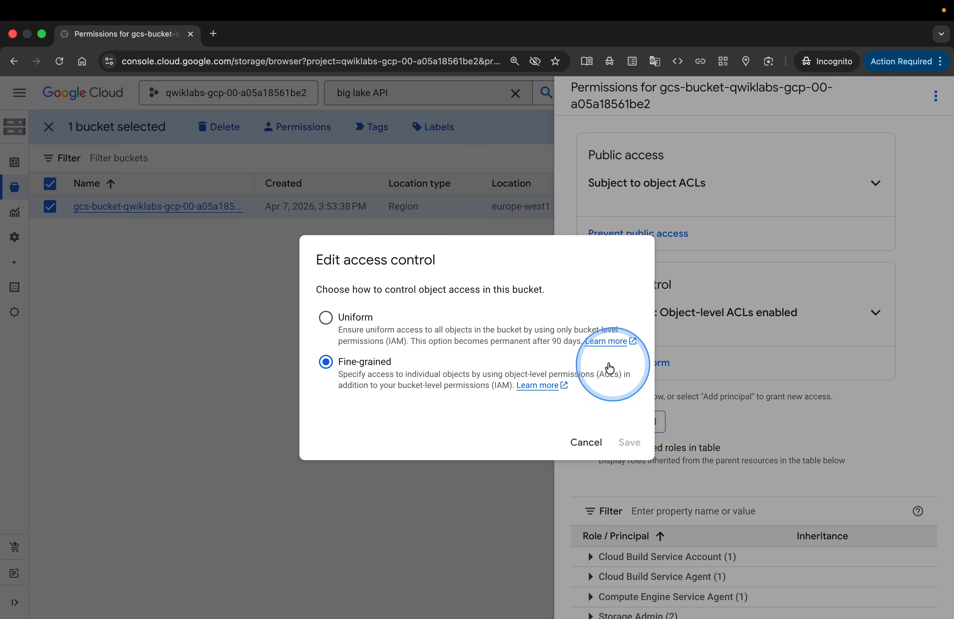
pyautogui.hotkey('ctrl', 'Left')
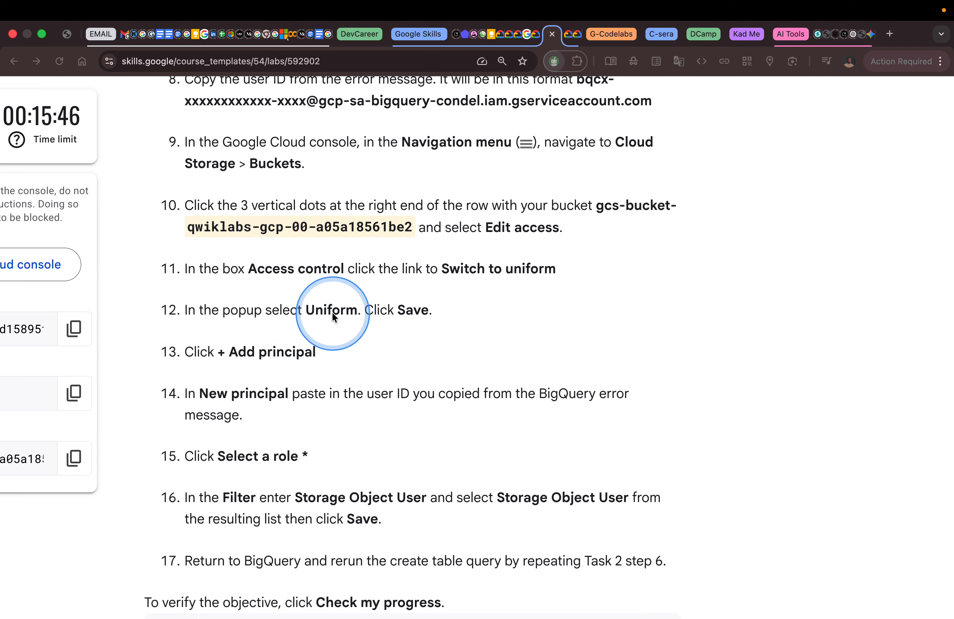
pyautogui.hotkey('ctrl', 'Right')
pyautogui.click(326, 246)
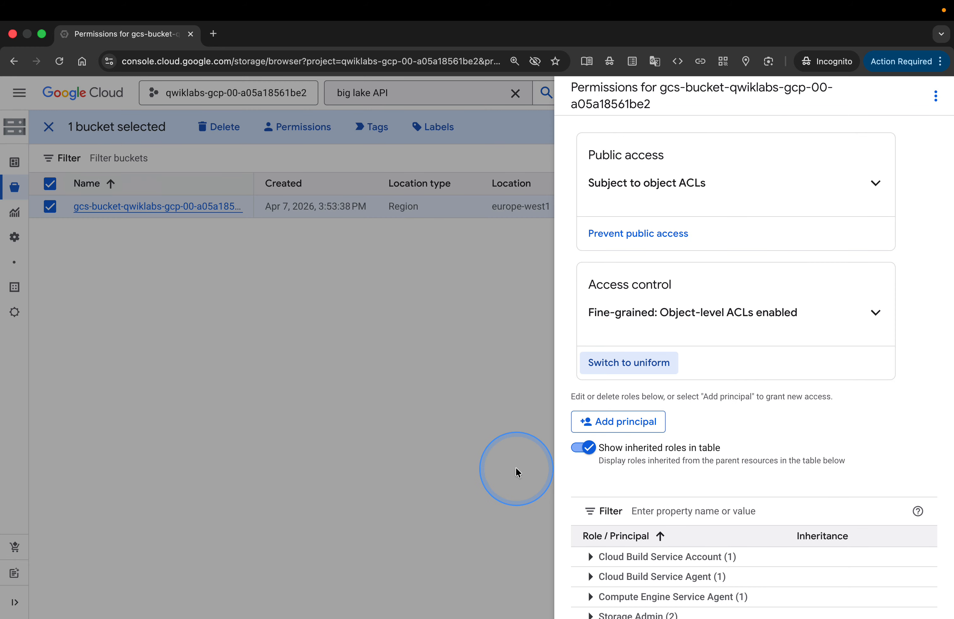
# Step: Start granting access to the bucket and add the copied BigQuery service account ID as the new principal, following lab steps 13 and 14
pyautogui.hotkey('ctrl', 'Left')
pyautogui.scroll(-5, 588, 462)
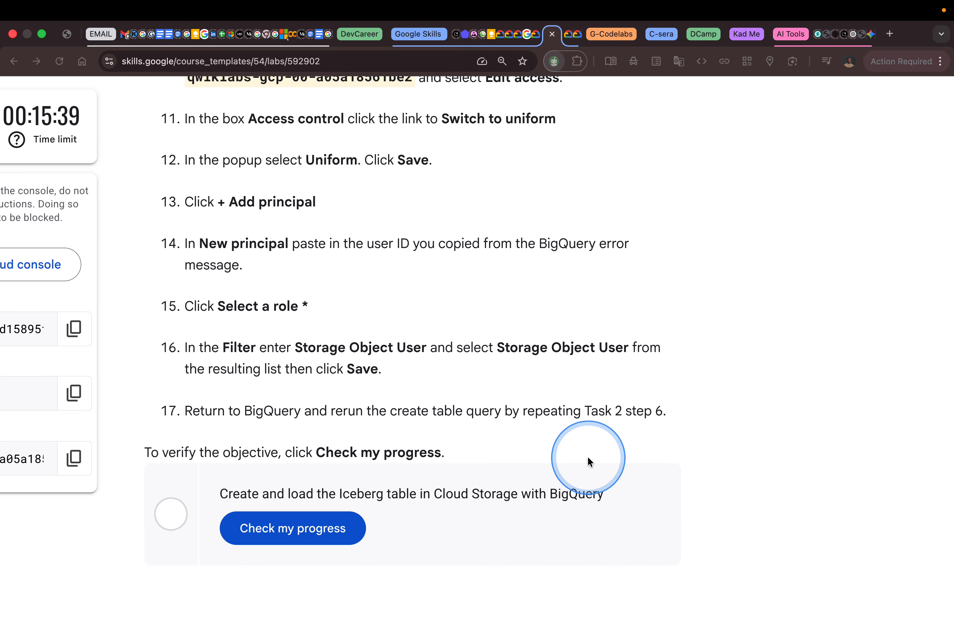
pyautogui.hotkey('ctrl', 'Right')
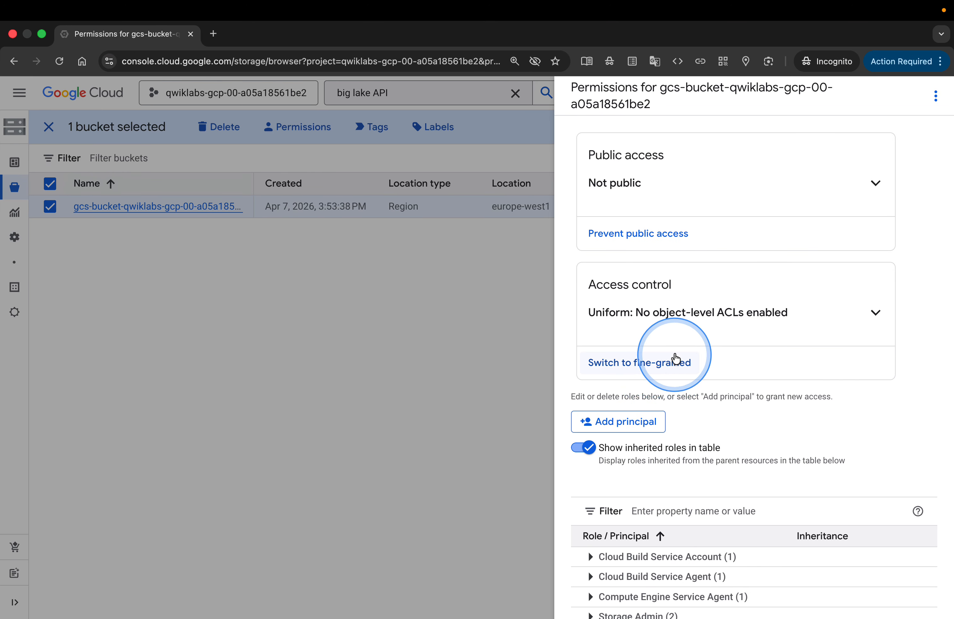
pyautogui.scroll(-2, 670, 350)
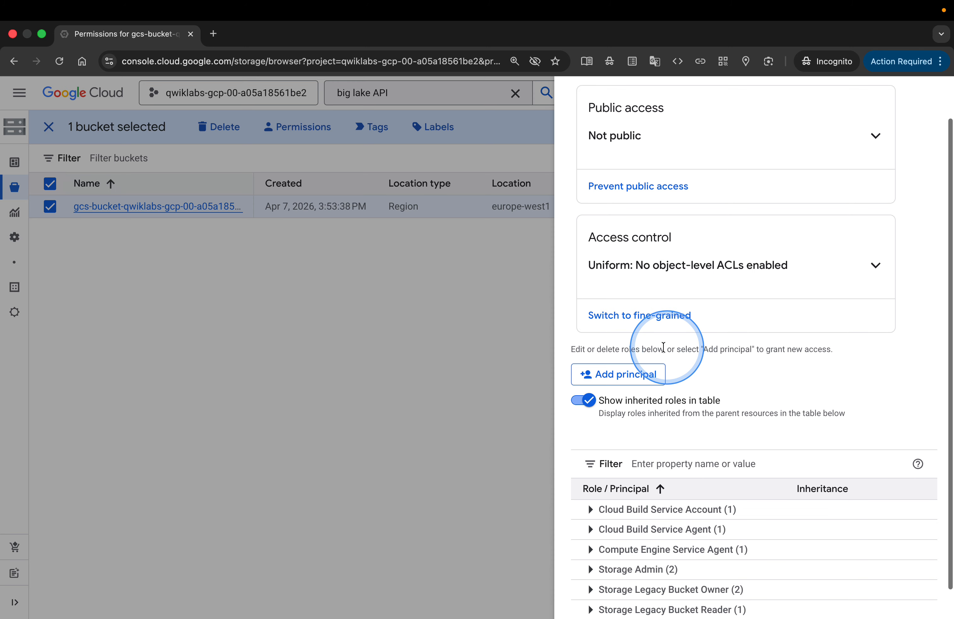
pyautogui.click(608, 376)
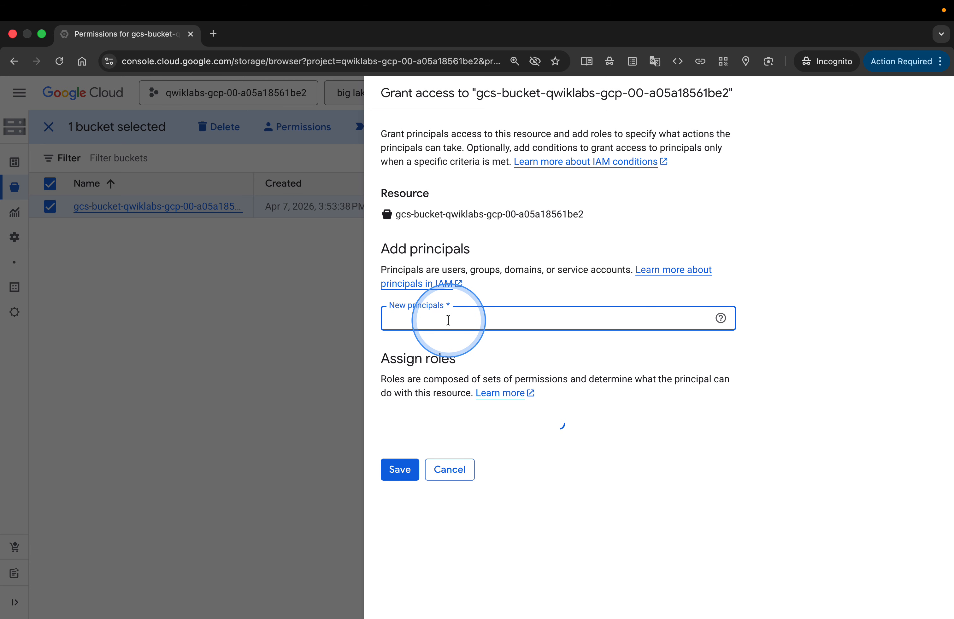
pyautogui.hotkey('ctrl', 'Left')
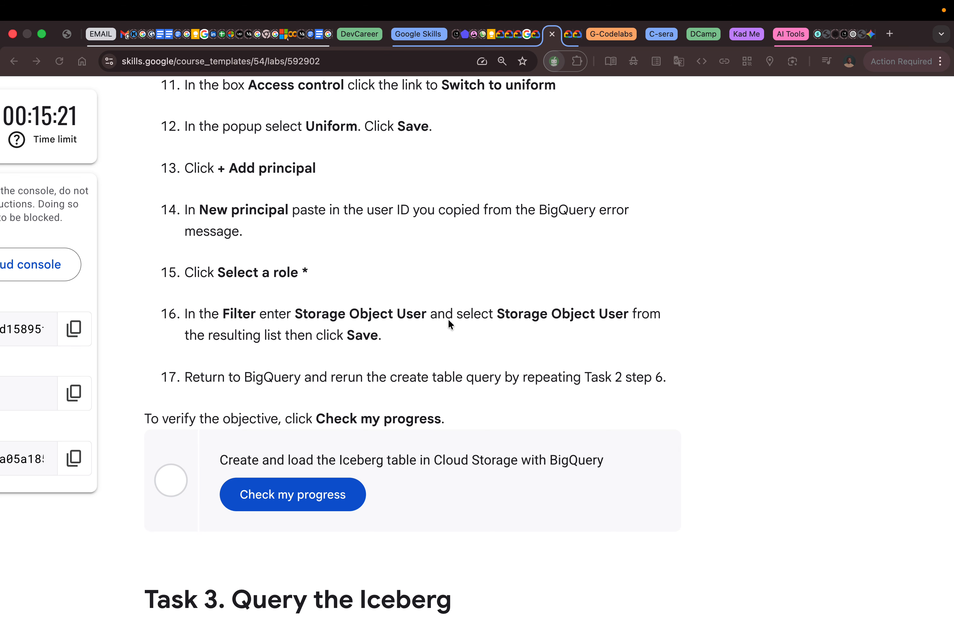
pyautogui.hotkey('ctrl', 'Right')
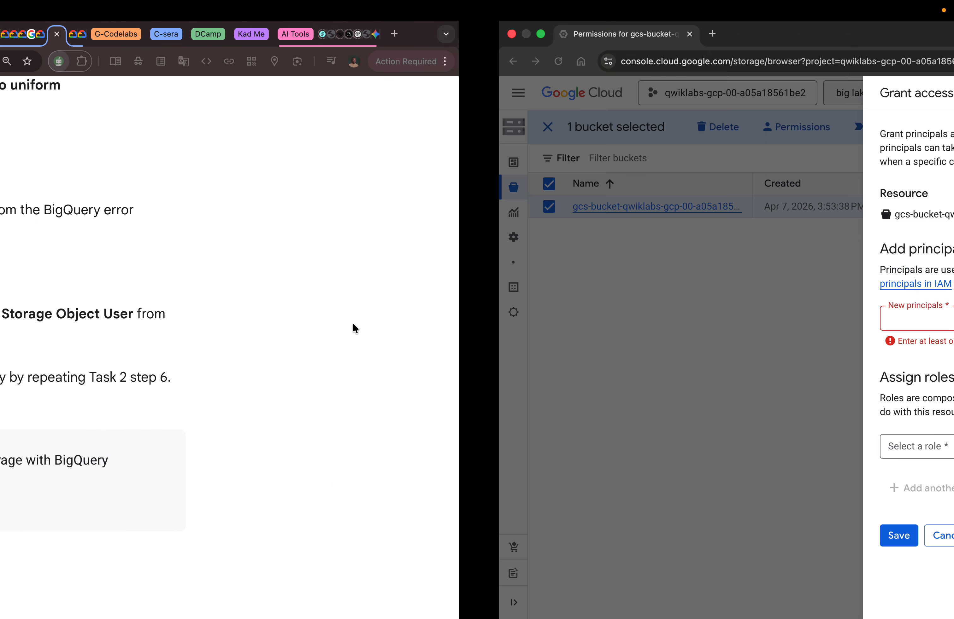
pyautogui.click(429, 319)
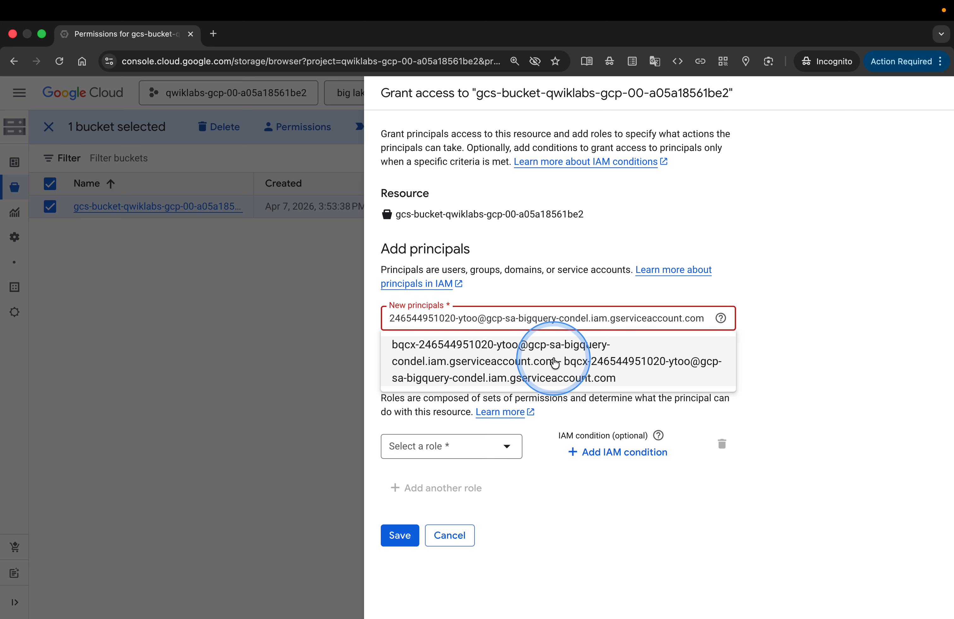
pyautogui.click(565, 361)
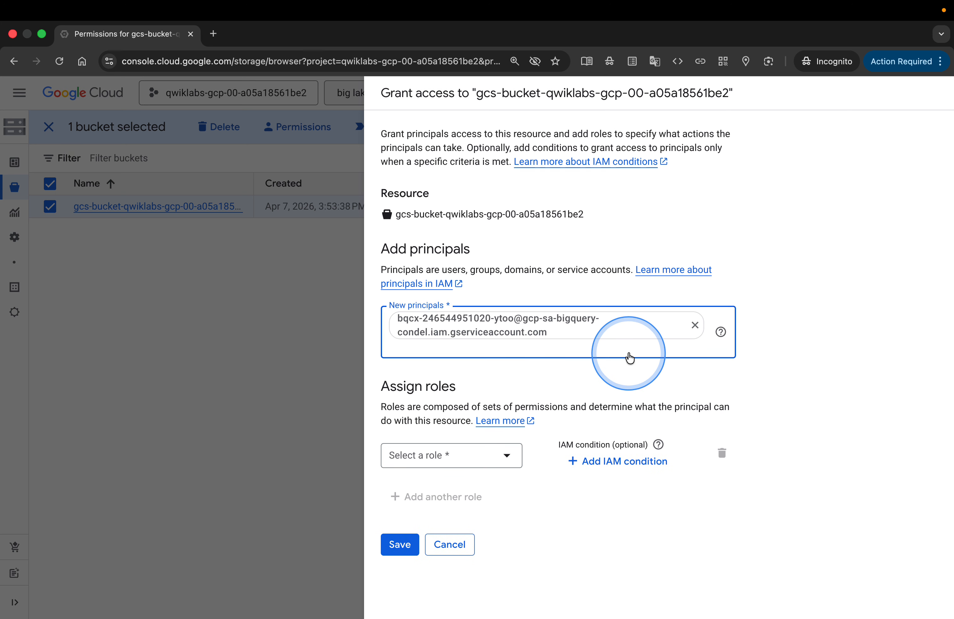
# Step: Assign the Storage Object User role to the new principal as lab step 16 describes, filtering the roles by "storage object"
pyautogui.click(495, 463)
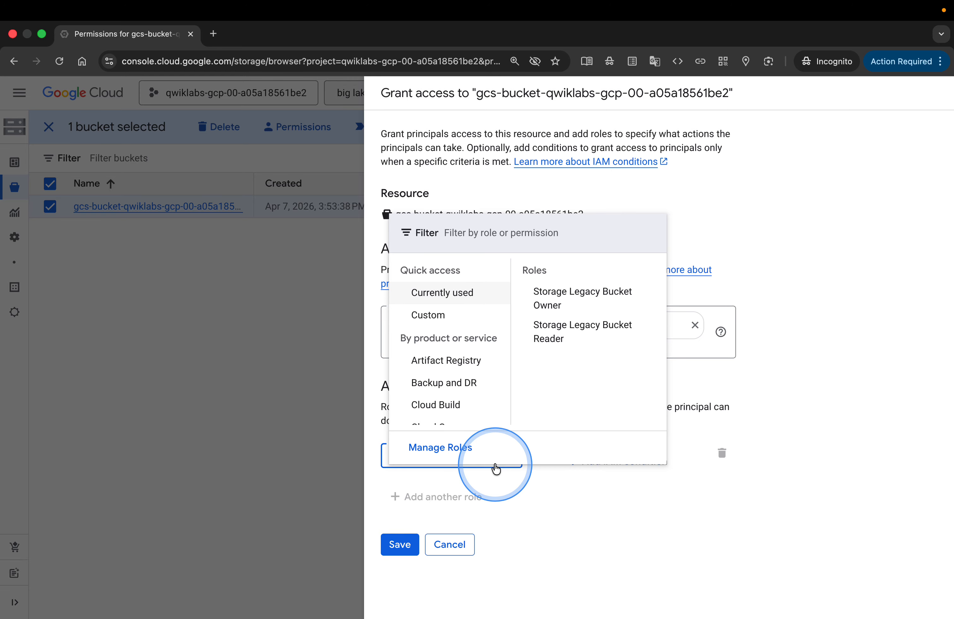
pyautogui.click(470, 390)
pyautogui.write('storage')
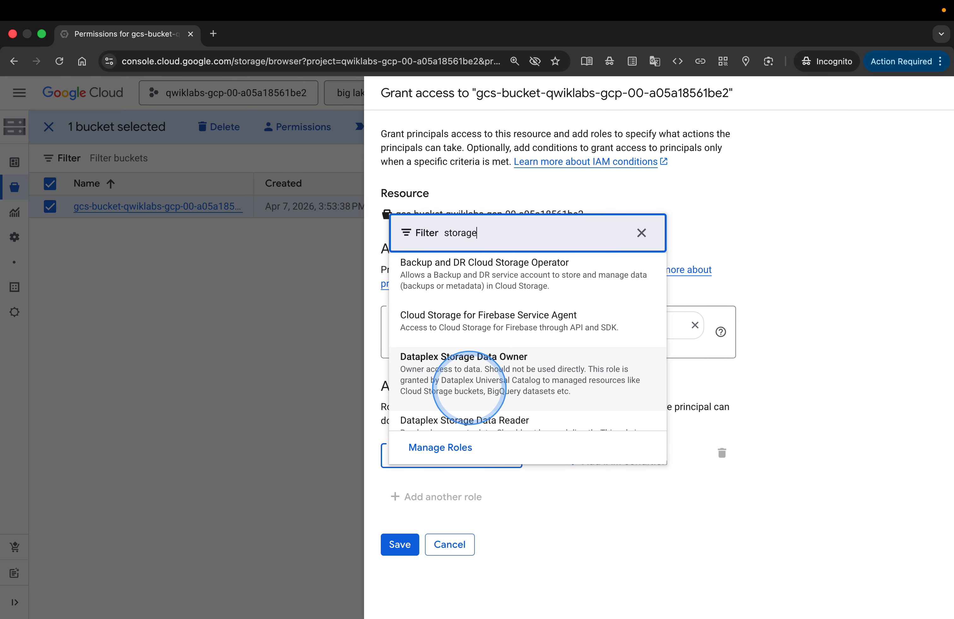
pyautogui.hotkey('ctrl', 'Left')
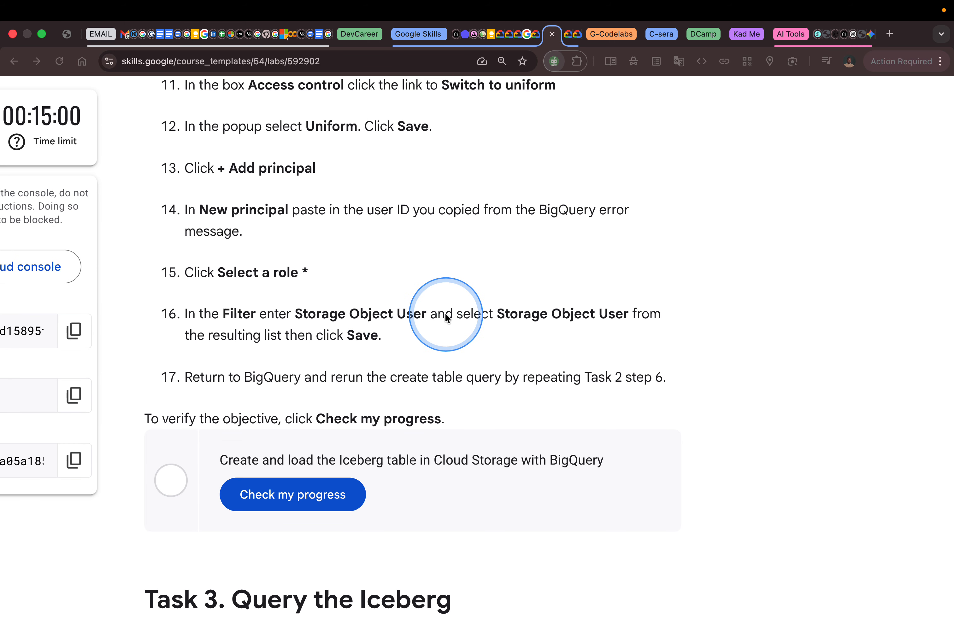
pyautogui.hotkey('ctrl', 'Right')
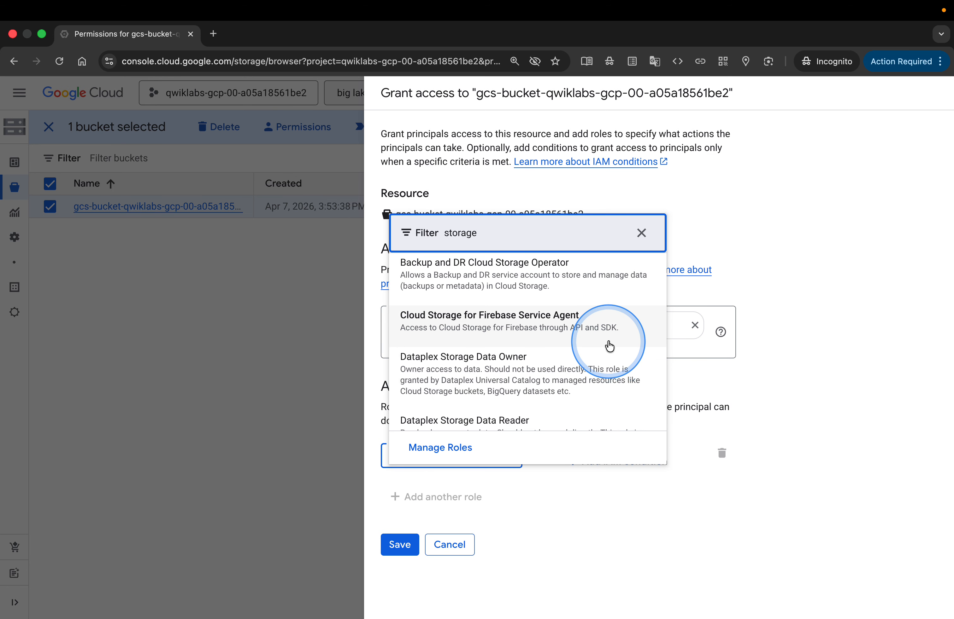
pyautogui.scroll(-2, 603, 334)
pyautogui.scroll(-5, 609, 346)
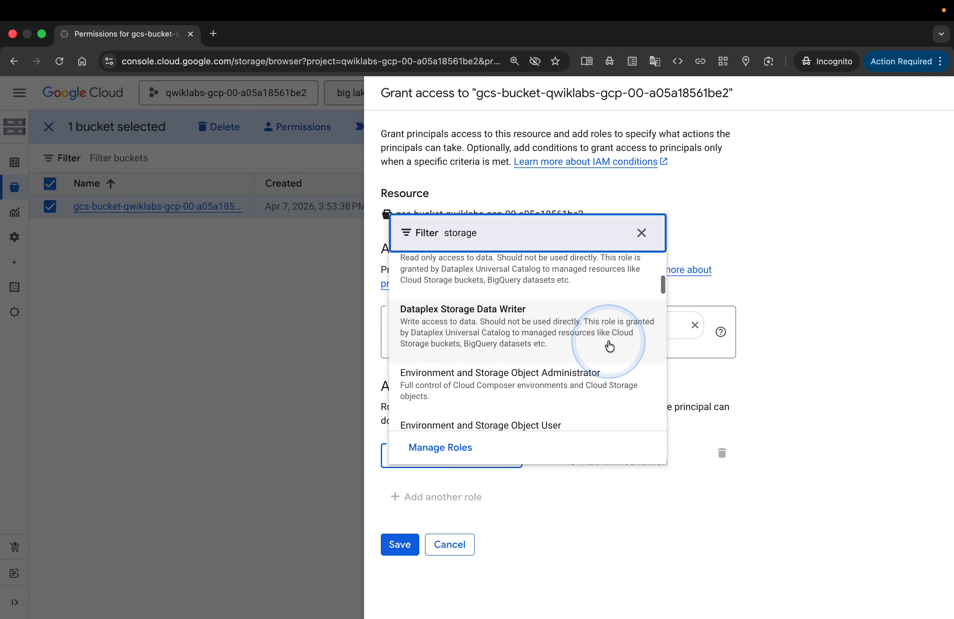
pyautogui.scroll(-1, 609, 346)
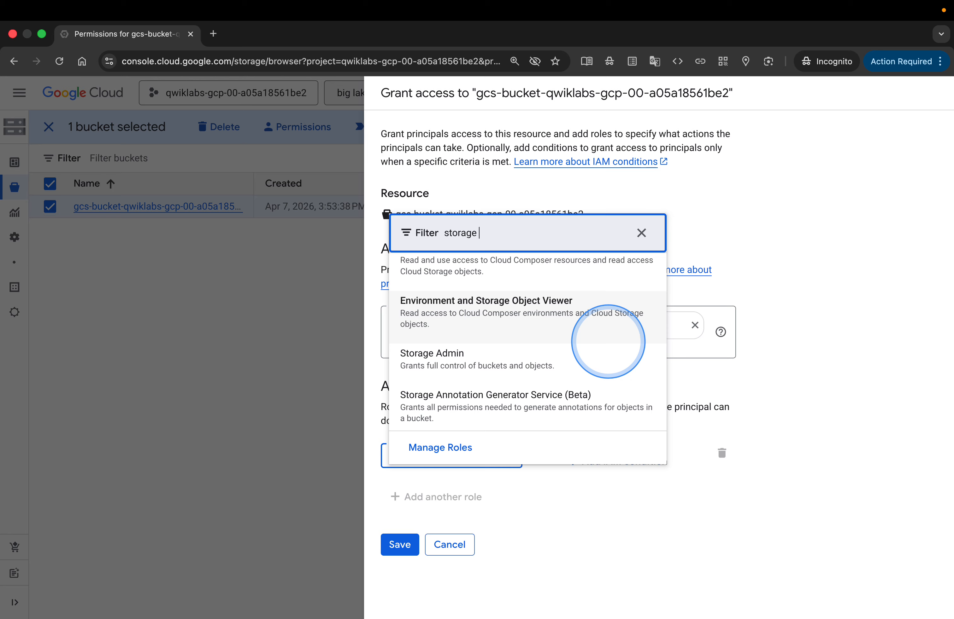
pyautogui.write('bject')
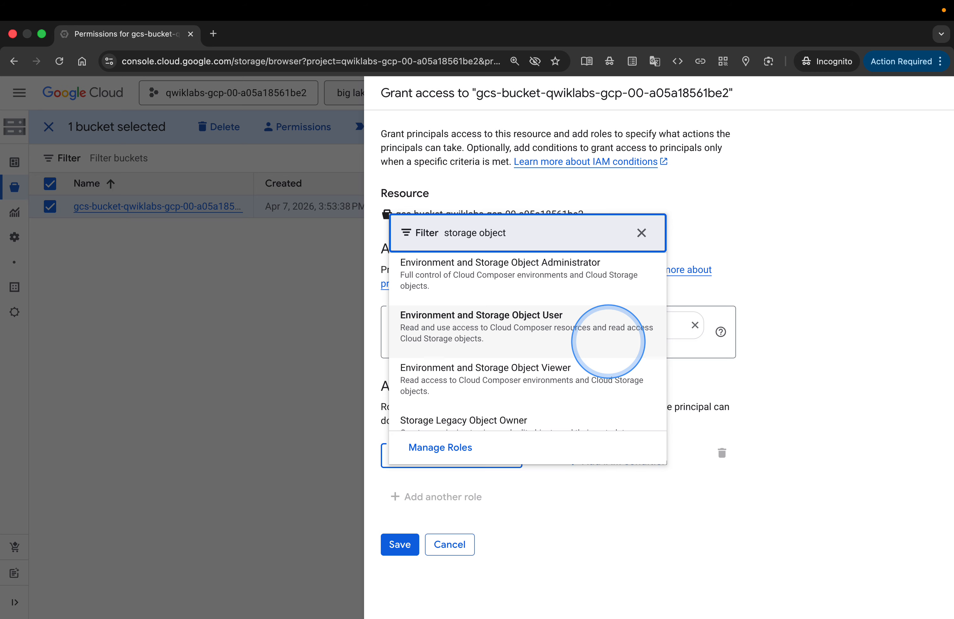
pyautogui.scroll(-5, 600, 328)
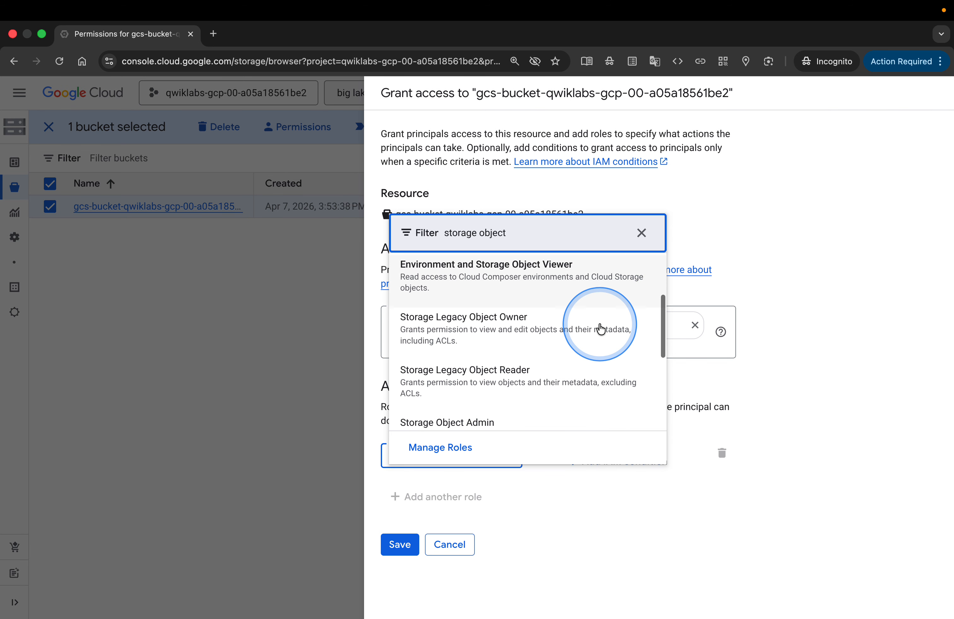
pyautogui.scroll(-4, 600, 329)
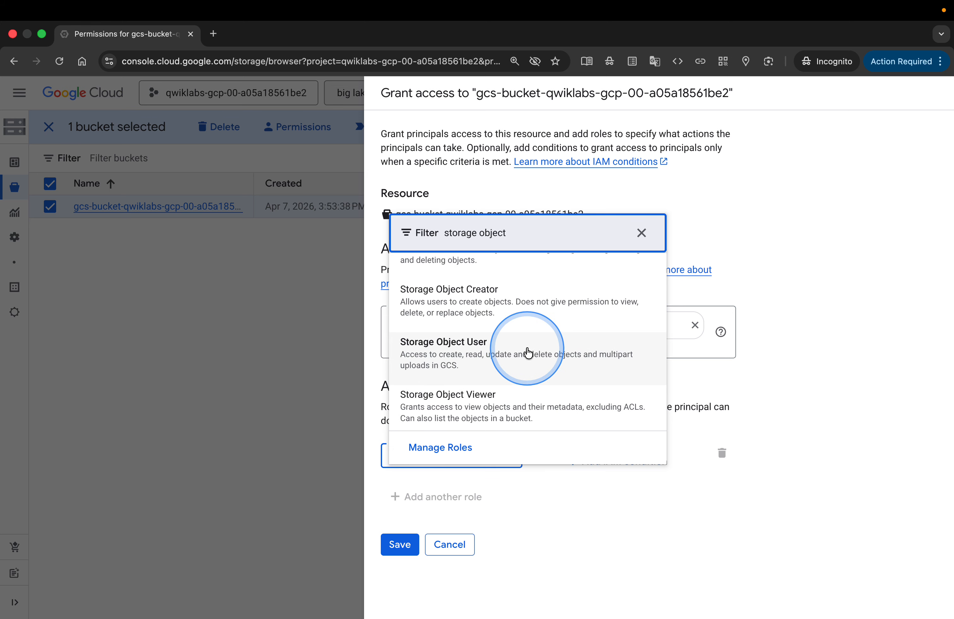
pyautogui.click(528, 353)
# Step: Review lab steps 16 and 17, and copy the CREATE TABLE cymbal_lake.iceberg_web_log query from Task 2 step 6
pyautogui.hotkey('ctrl', 'Left')
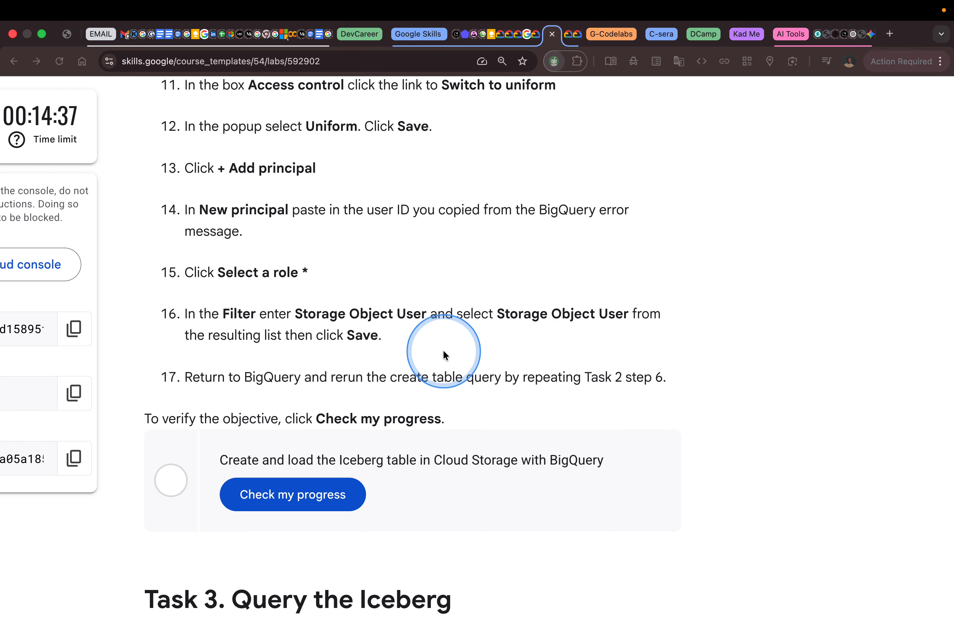
pyautogui.scroll(-2, 443, 352)
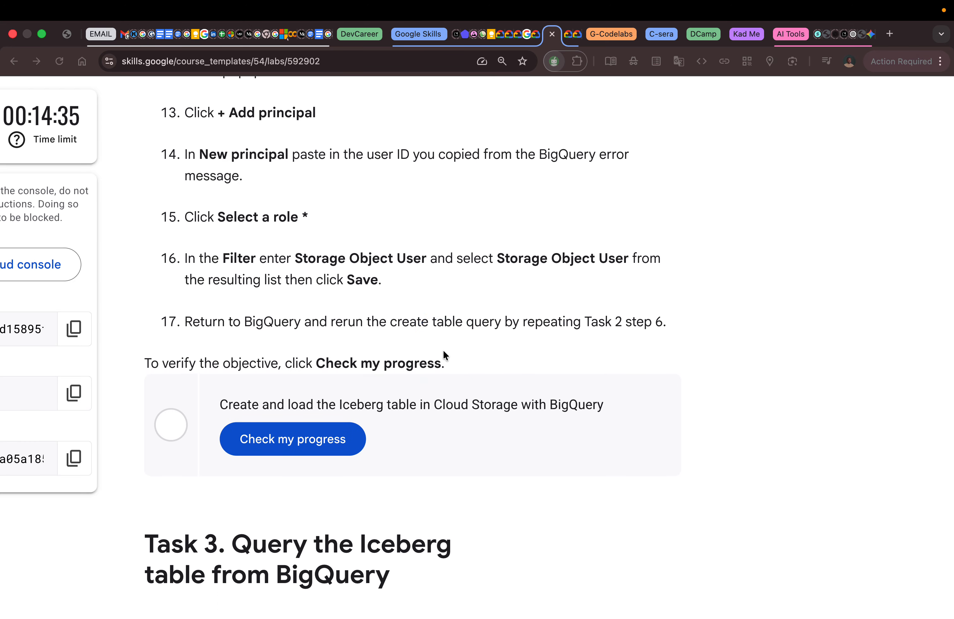
pyautogui.scroll(-1, 442, 354)
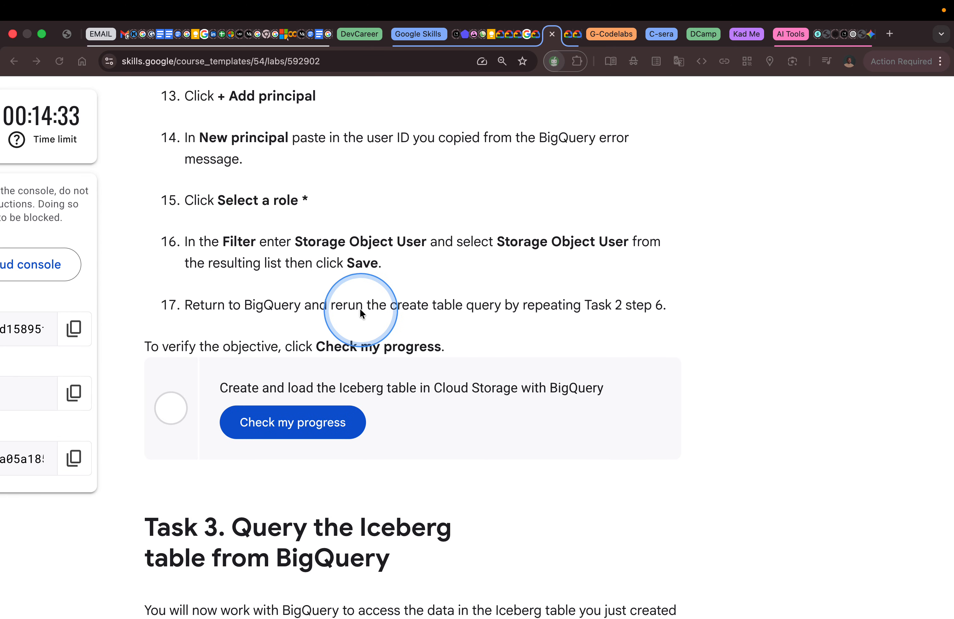
pyautogui.scroll(1, 485, 309)
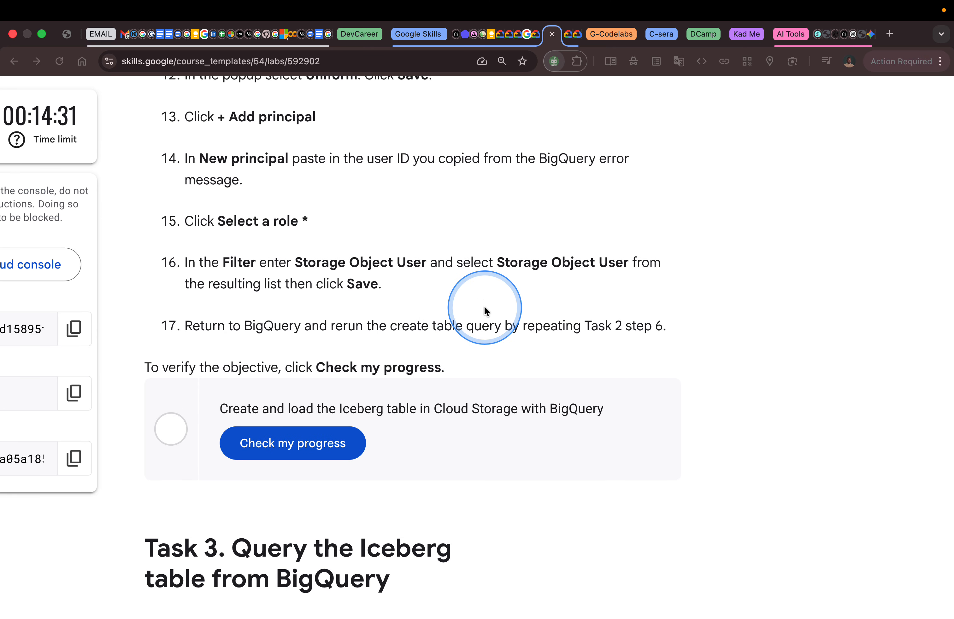
pyautogui.scroll(15, 519, 278)
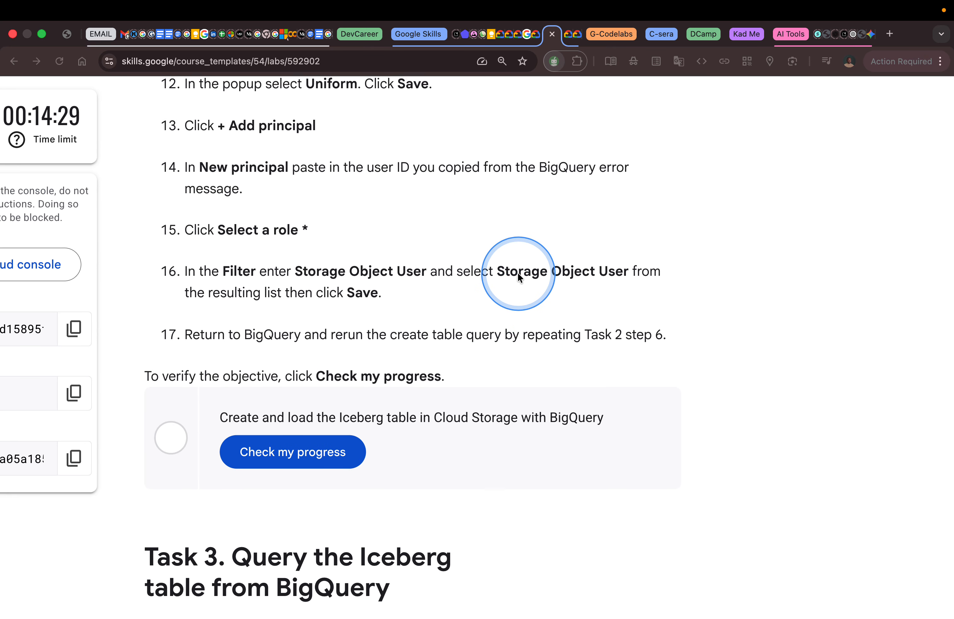
pyautogui.scroll(16, 518, 275)
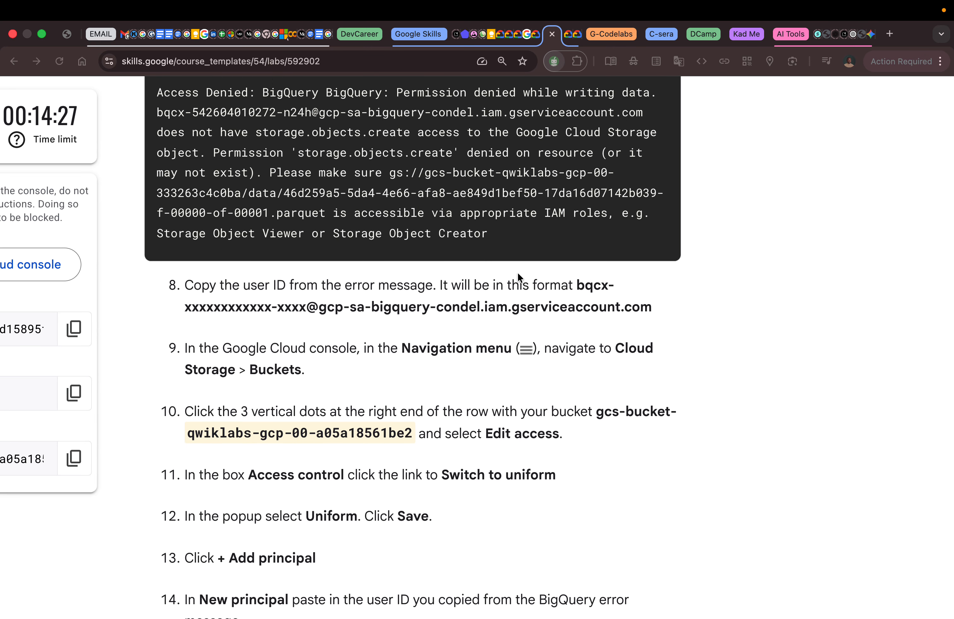
pyautogui.scroll(6, 516, 272)
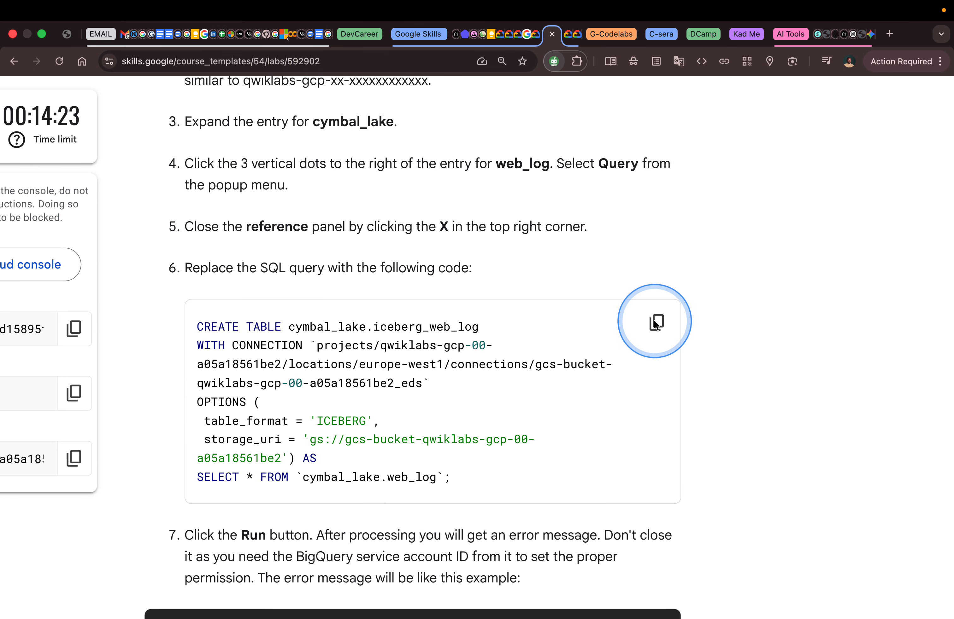
# Step: Save the bucket access grant in the Google Cloud console, refresh the page data and close the bucket's permissions
pyautogui.hotkey('ctrl', 'Right')
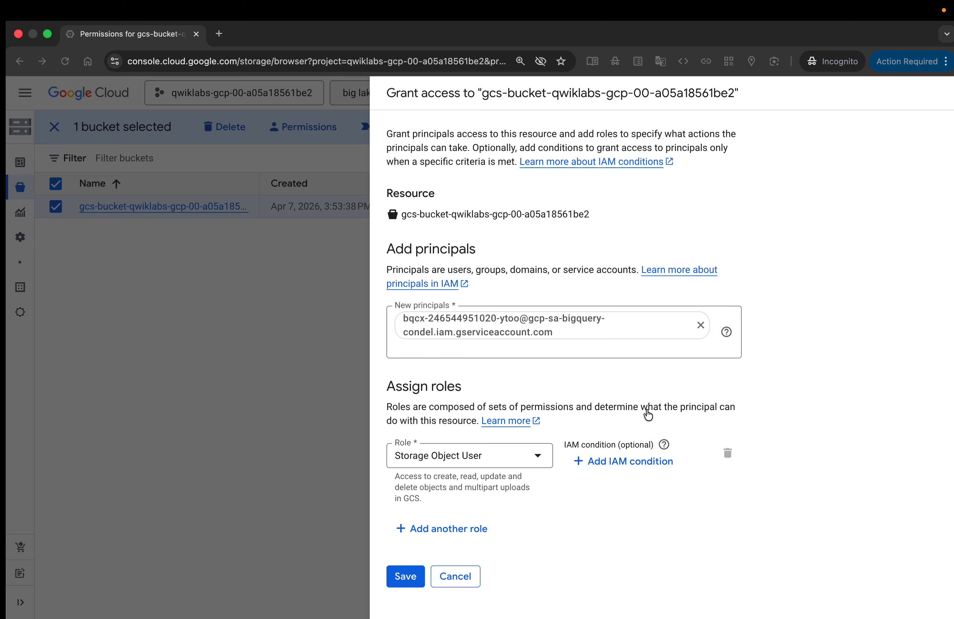
pyautogui.click(412, 584)
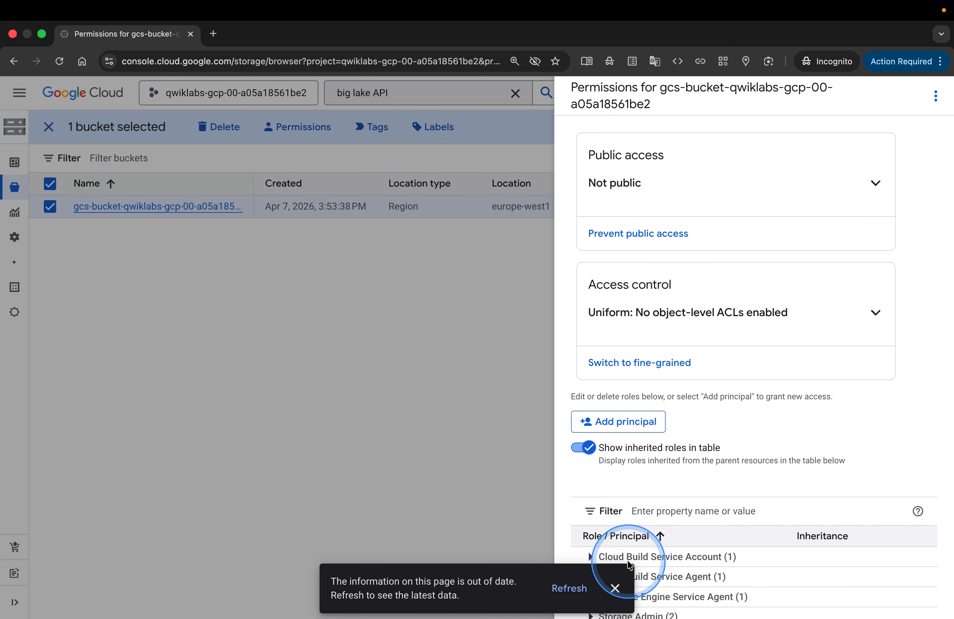
pyautogui.click(563, 589)
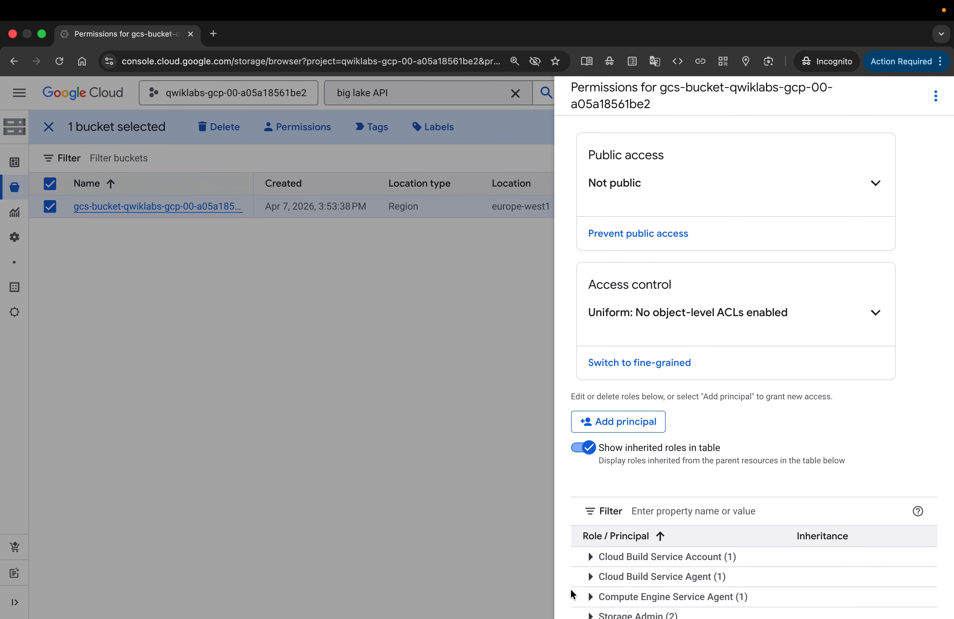
pyautogui.click(504, 520)
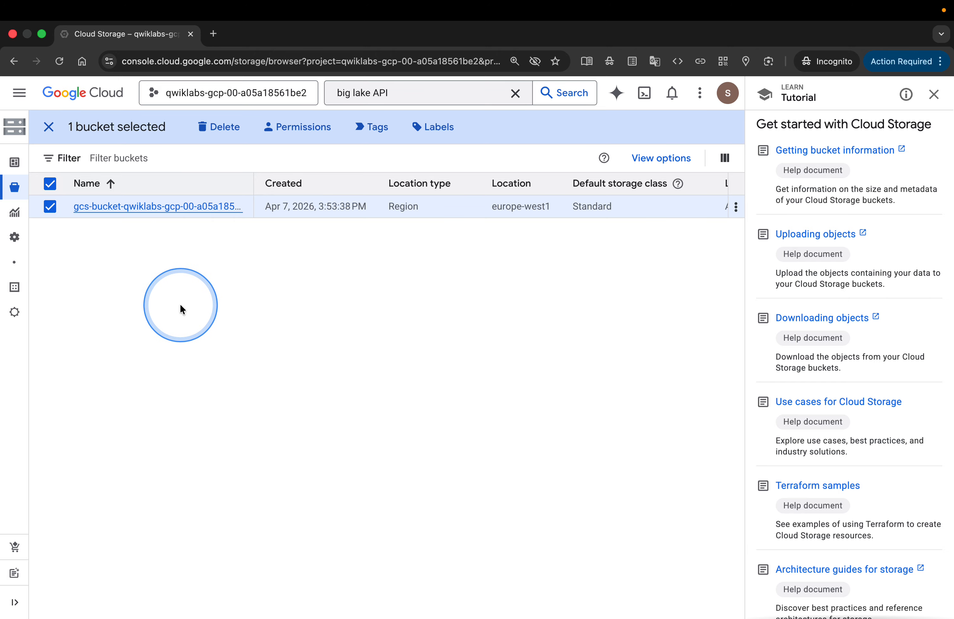
# Step: Go to BigQuery Studio and dismiss the announcement about what's new
pyautogui.click(17, 97)
pyautogui.moveTo(119, 422)
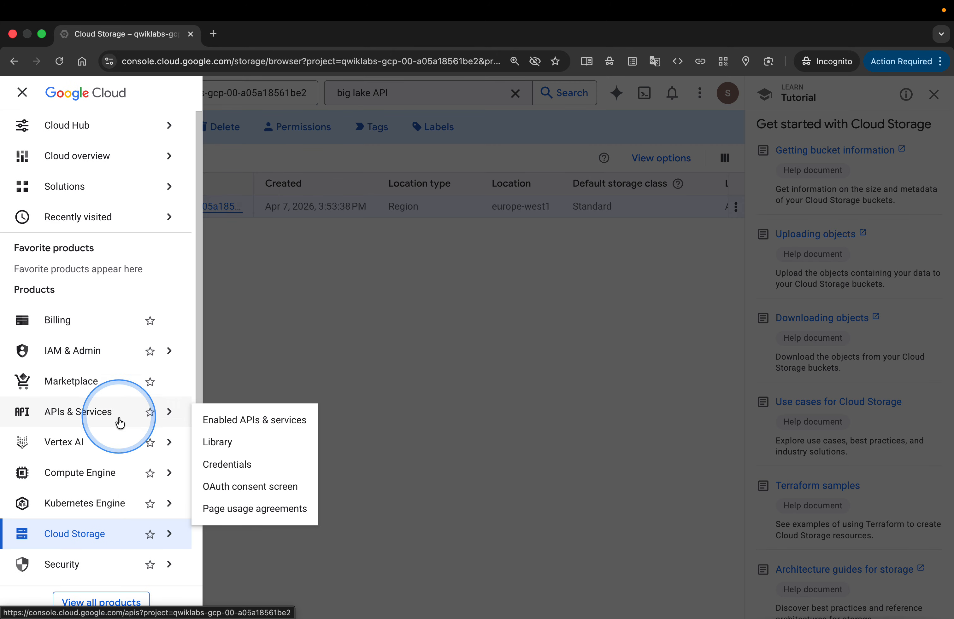
pyautogui.scroll(-6, 125, 450)
pyautogui.moveTo(120, 367)
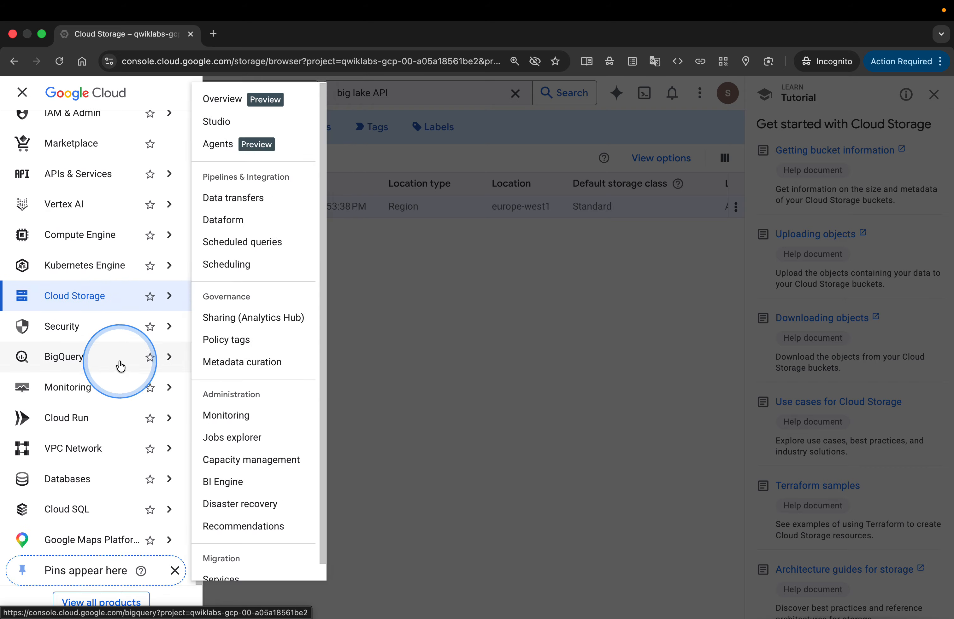
pyautogui.click(219, 120)
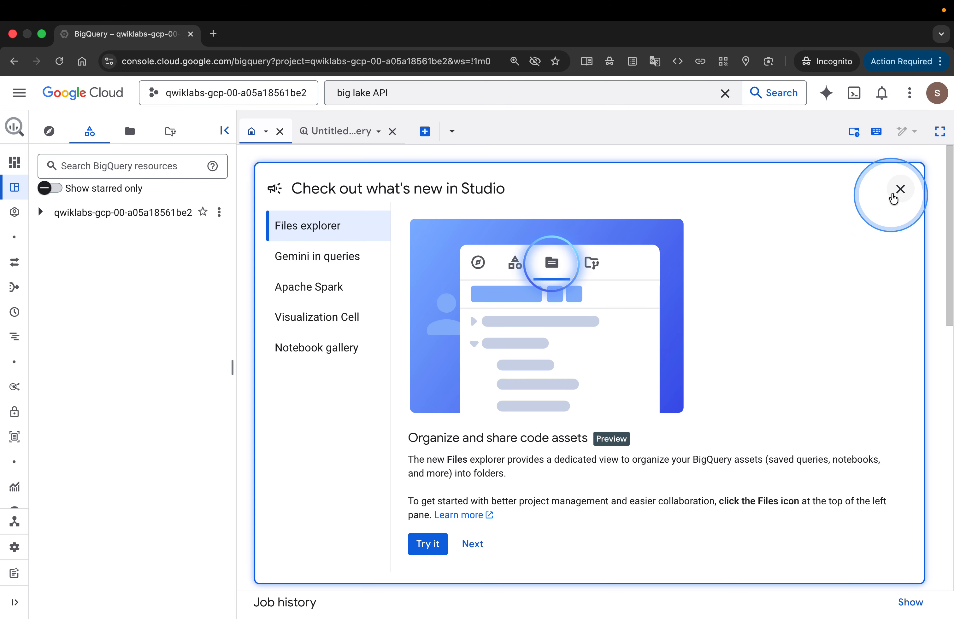
pyautogui.click(894, 196)
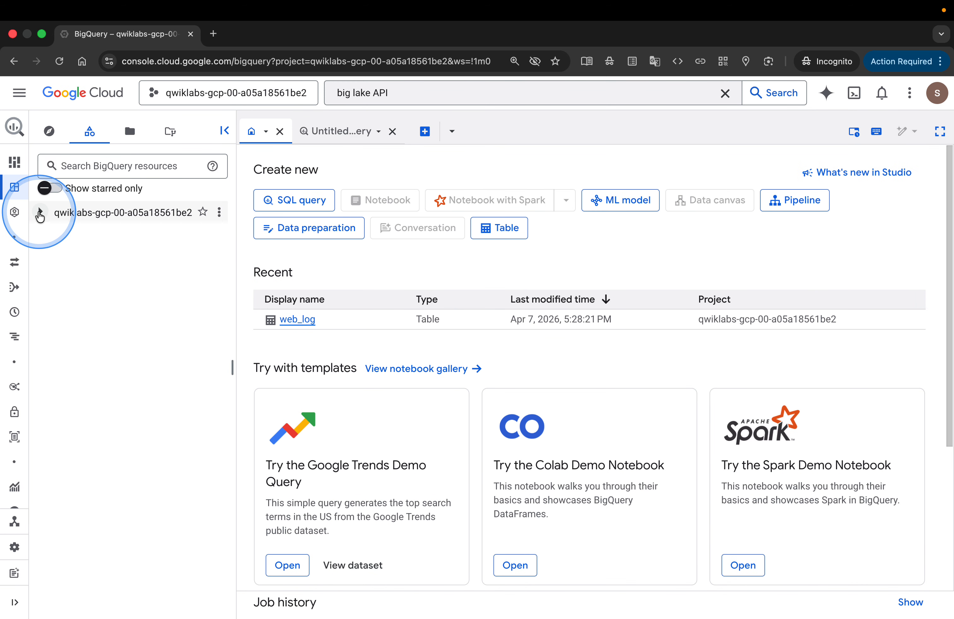
# Step: Expand the qwiklabs-gcp-00-a05a18561be2 project and open a new query on the web_log table in cymbal_lake
pyautogui.click(39, 213)
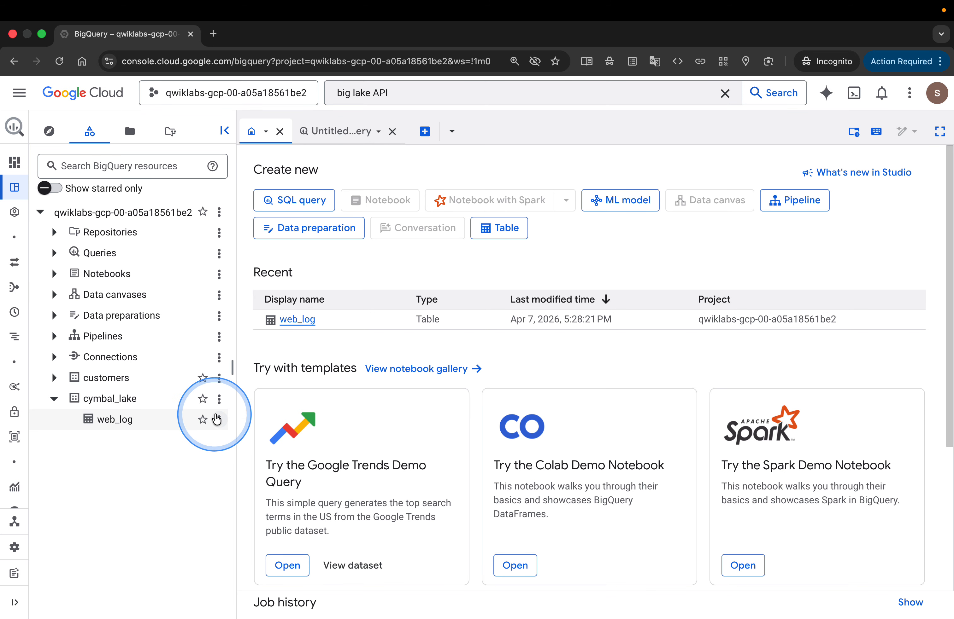
pyautogui.click(220, 420)
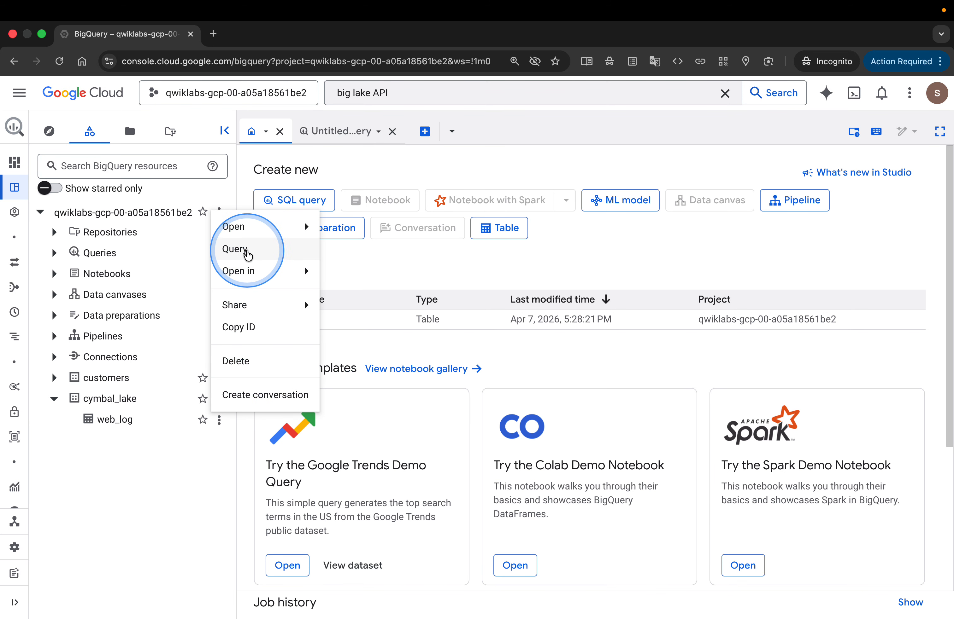
pyautogui.click(248, 250)
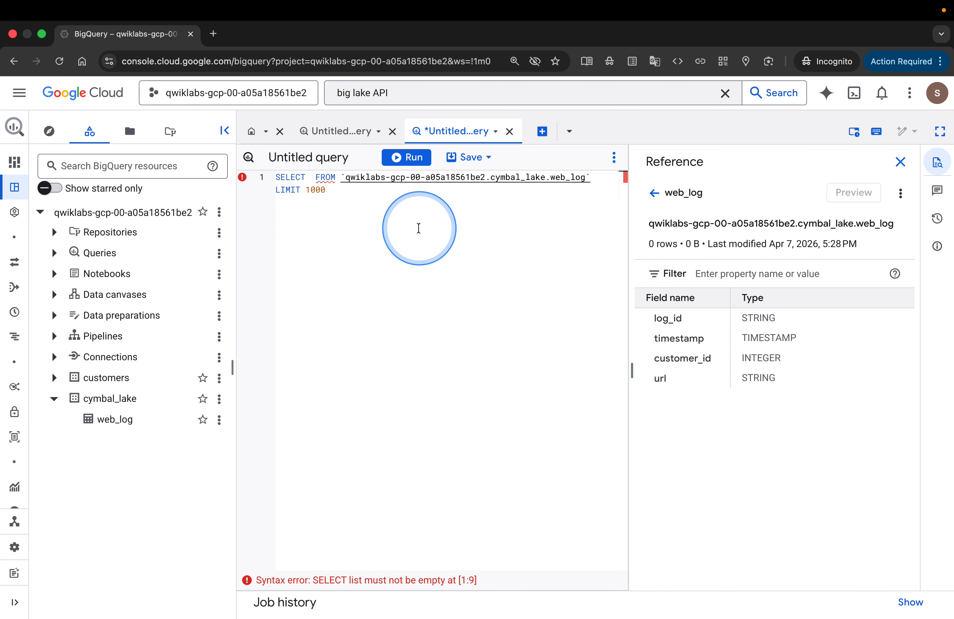
# Step: Replace the default query with the copied CREATE TABLE cymbal_lake.iceberg_web_log statement, close the reference information and run it
pyautogui.press('super+a')
pyautogui.press('BackSpace')
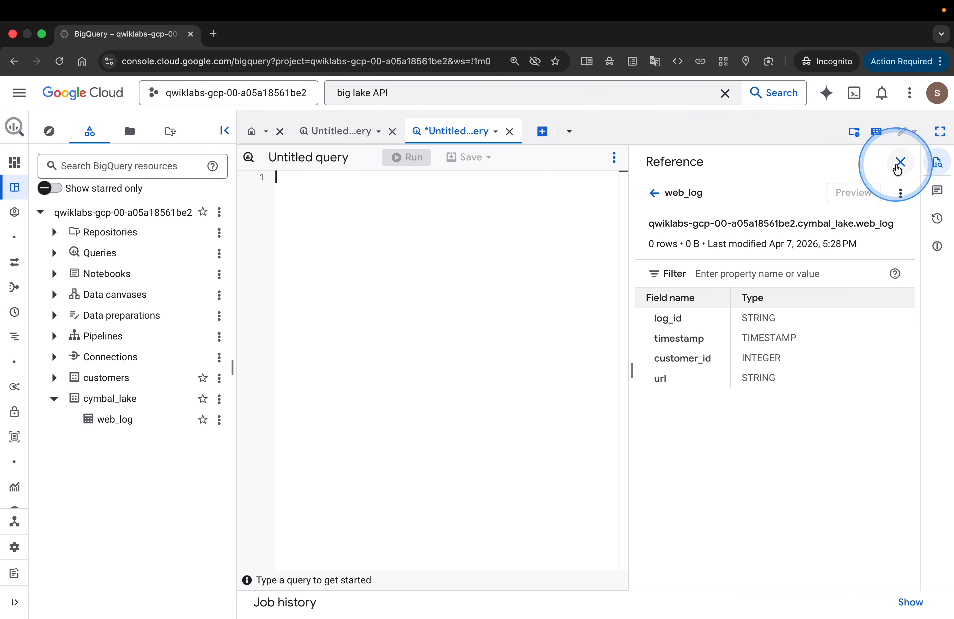
pyautogui.click(899, 163)
pyautogui.press('super+v')
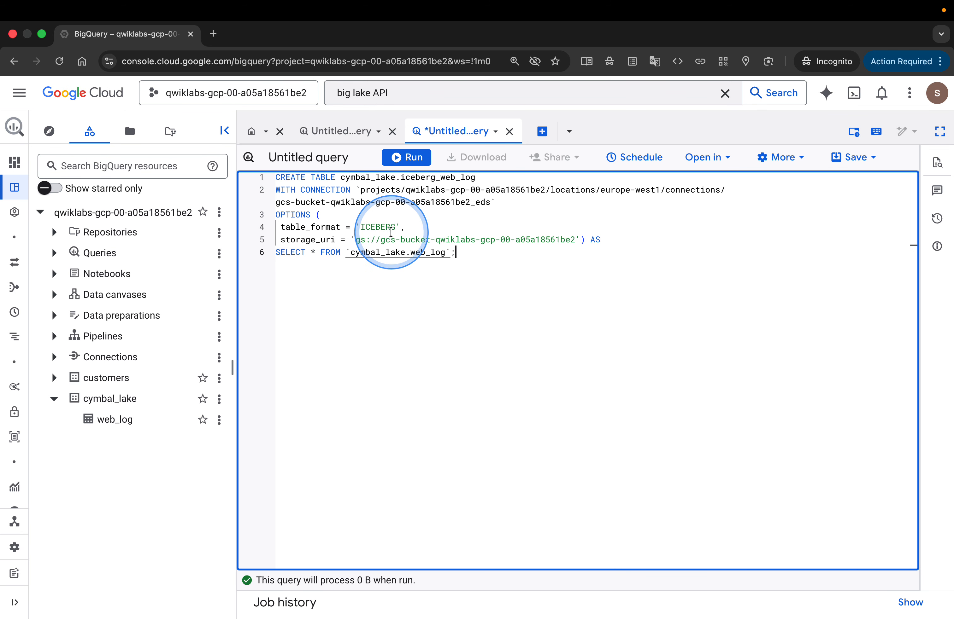
pyautogui.click(401, 158)
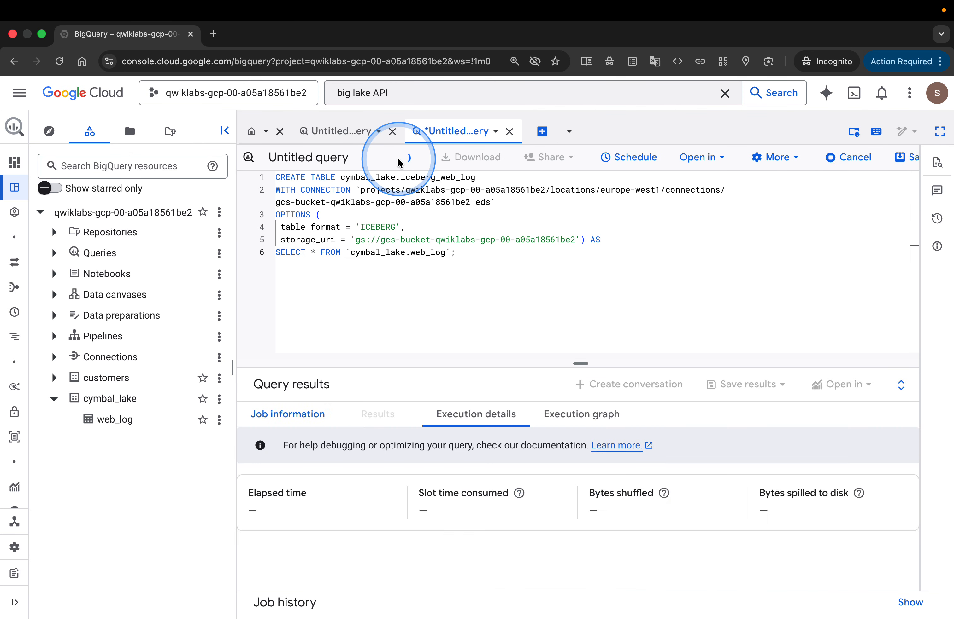
# Step: Review lab step 17 and view the created iceberg_web_log table in BigQuery before returning to the lab instructions
pyautogui.hotkey('ctrl', 'Left')
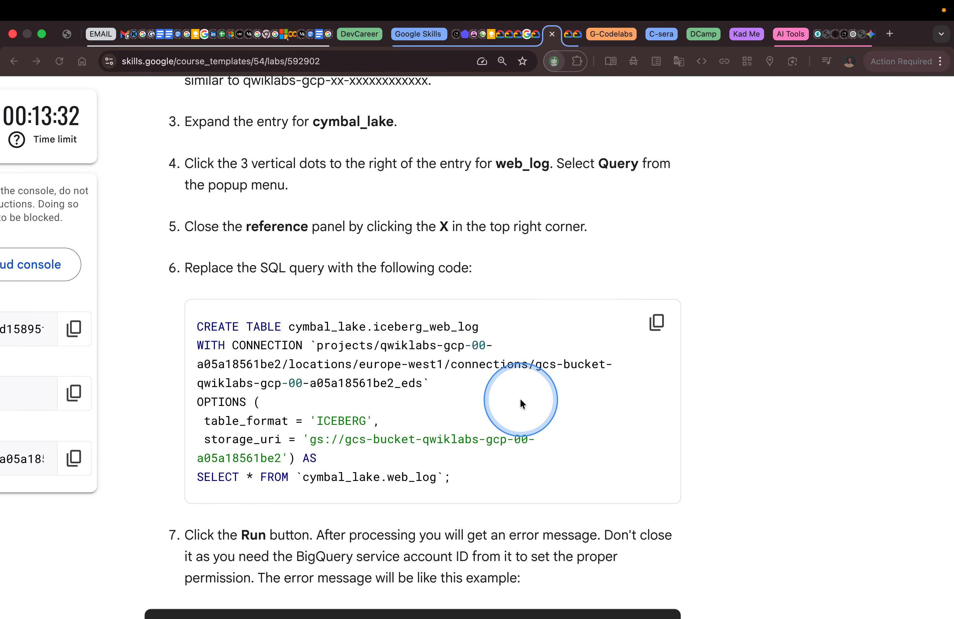
pyautogui.scroll(-20, 519, 404)
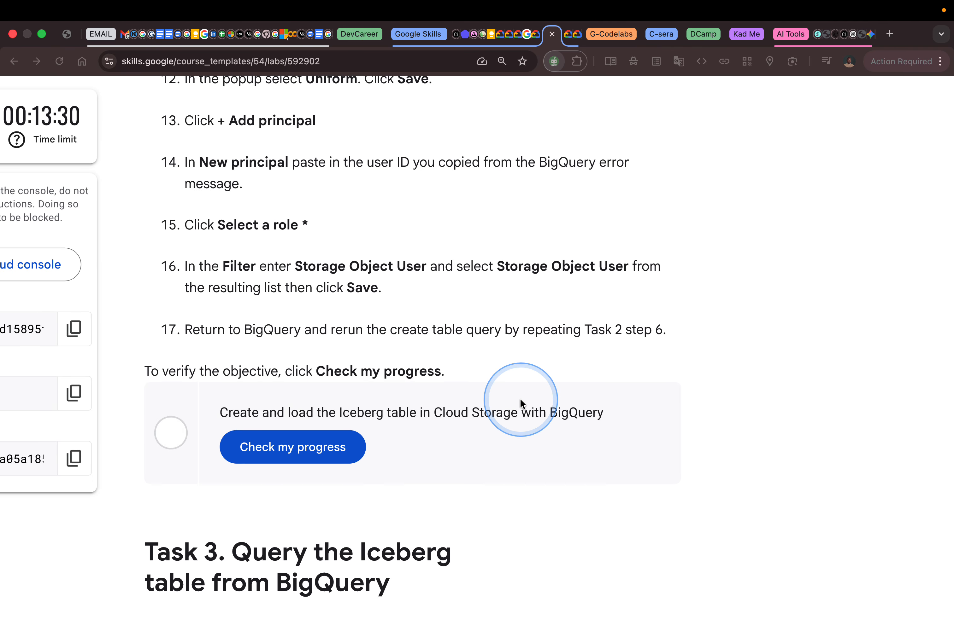
pyautogui.scroll(-3, 520, 399)
pyautogui.hotkey('ctrl', 'Right')
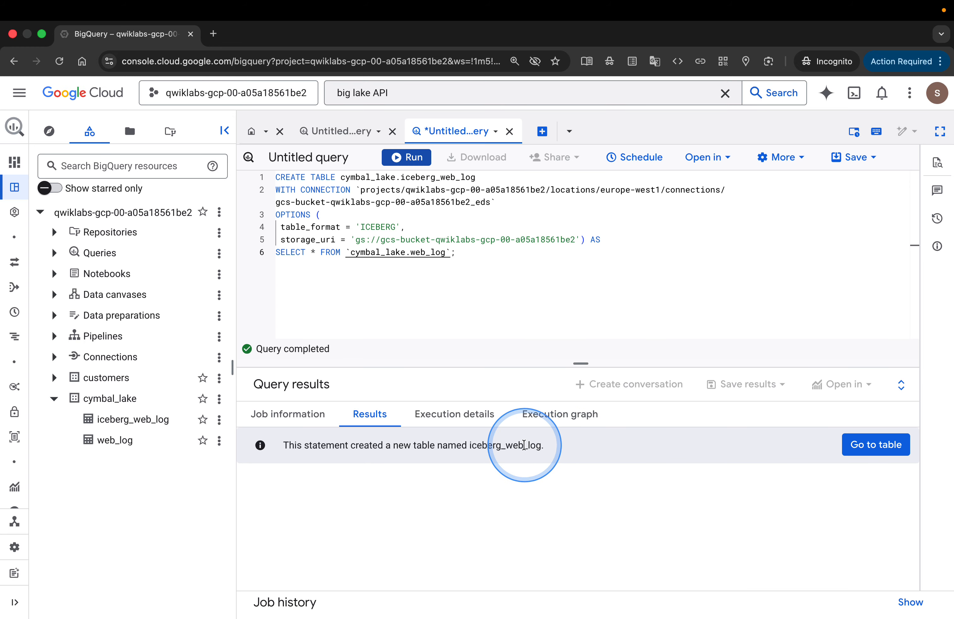
pyautogui.click(865, 444)
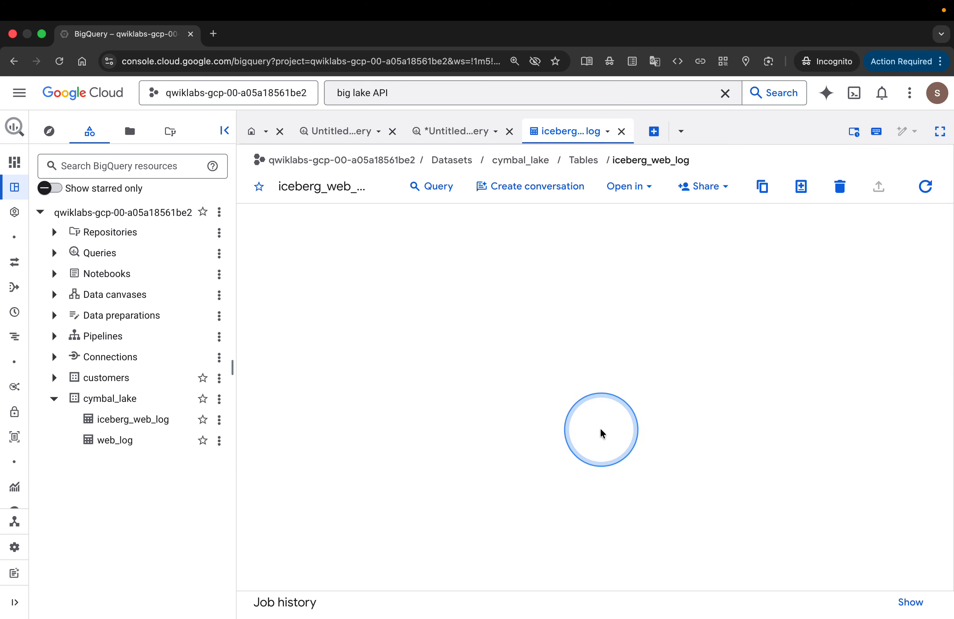
pyautogui.hotkey('ctrl', 'Left')
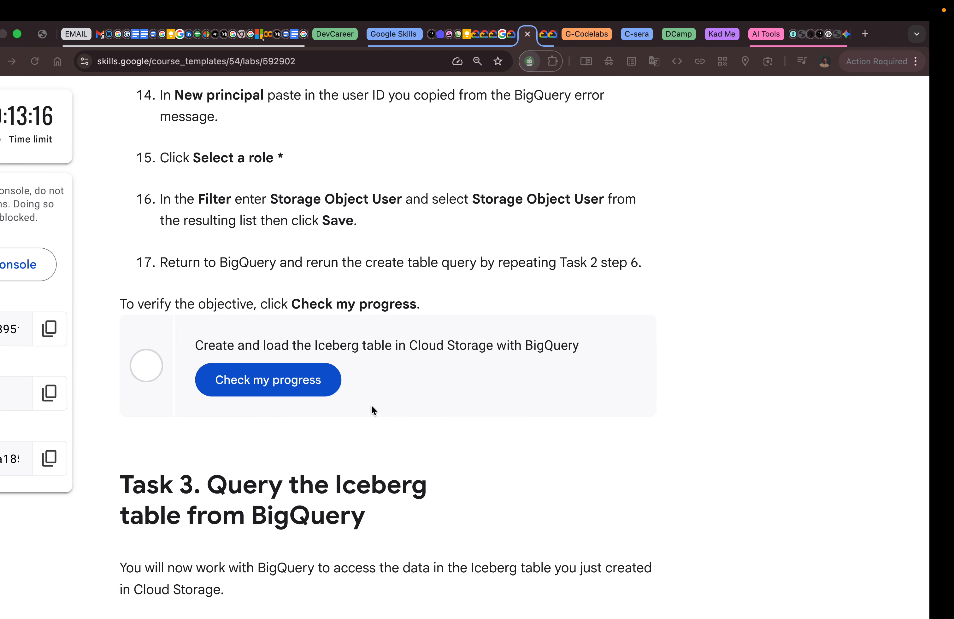
# Step: Check the lab progress for creating and loading the Iceberg table in Cloud Storage with BigQuery
pyautogui.click(280, 380)
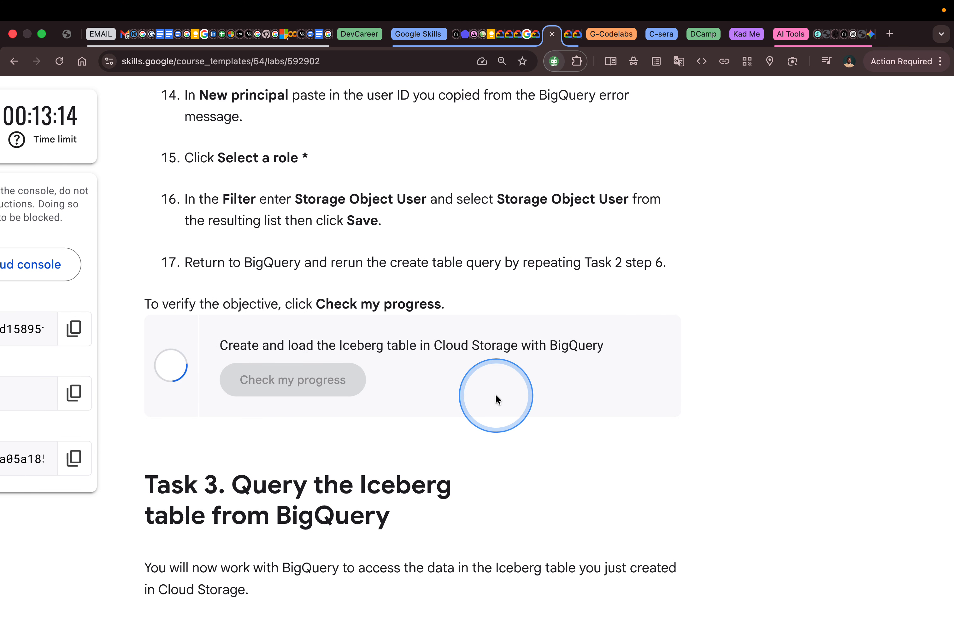
pyautogui.scroll(-3, 497, 399)
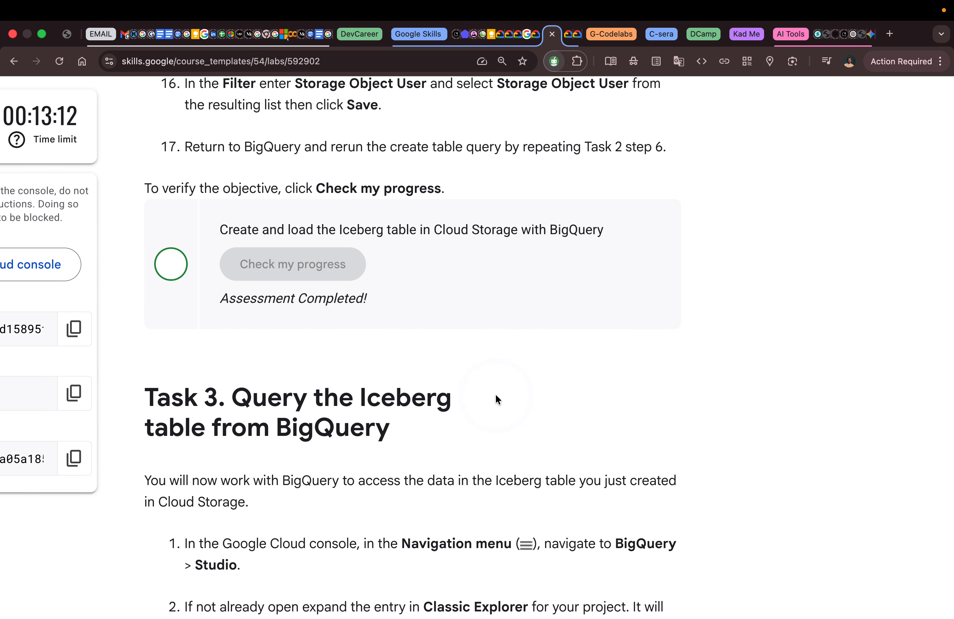
pyautogui.scroll(-3, 496, 395)
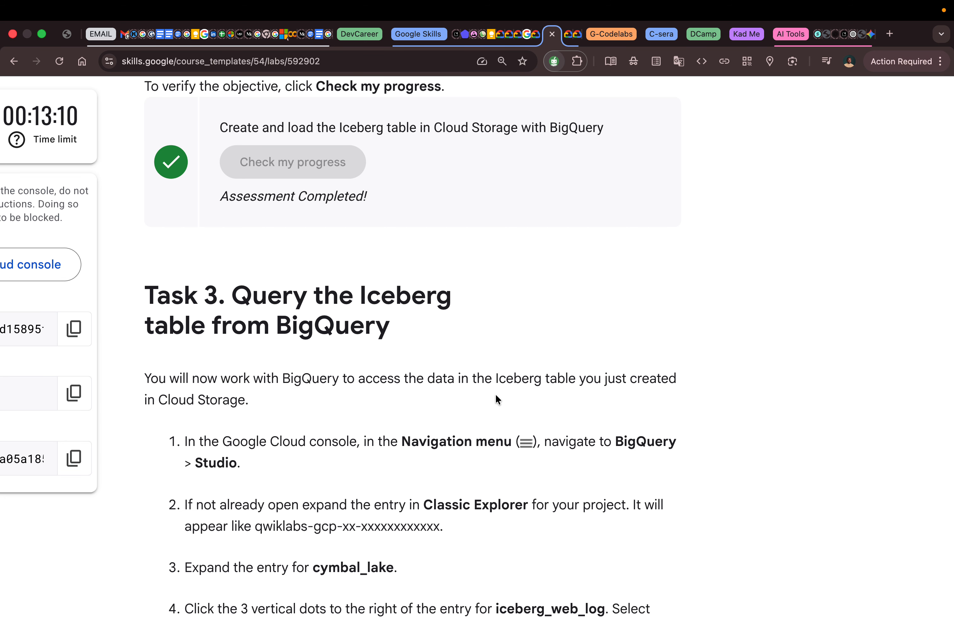
# Step: Read the Task 3 instructions on querying the Iceberg table from BigQuery, through the query replacement steps
pyautogui.scroll(-4, 496, 398)
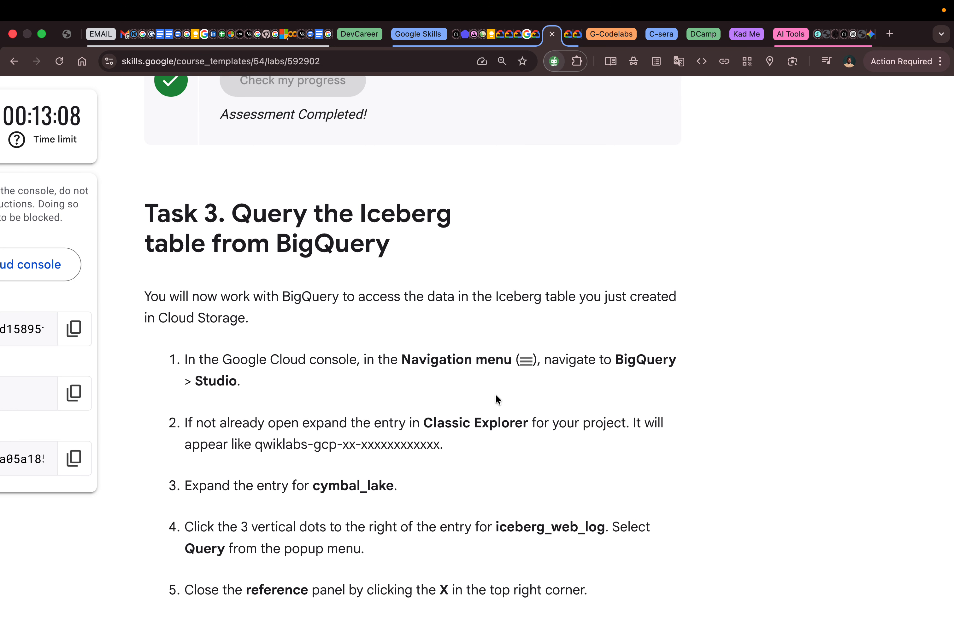
pyautogui.scroll(-2, 496, 398)
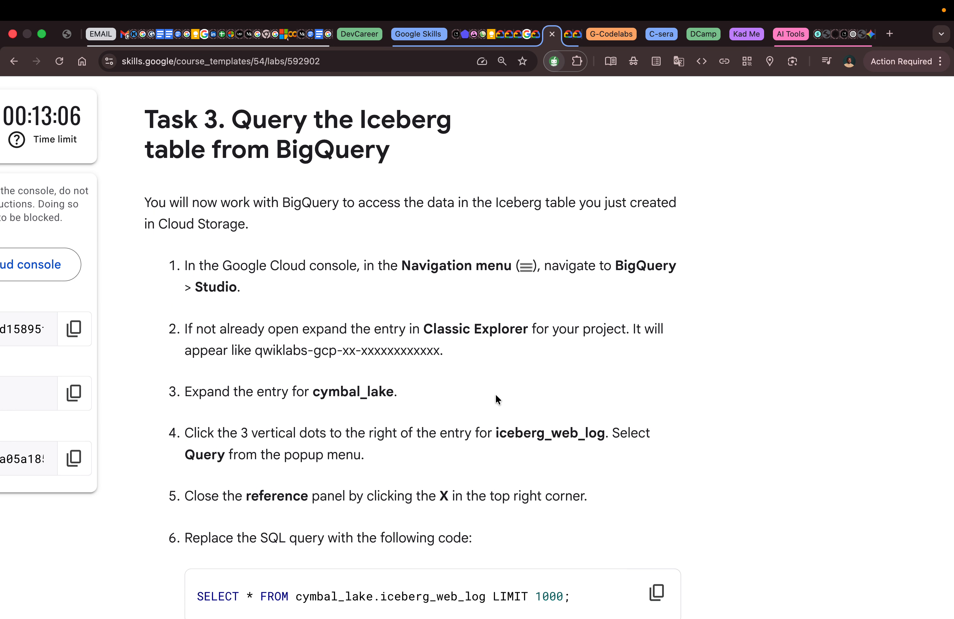
pyautogui.click(322, 277)
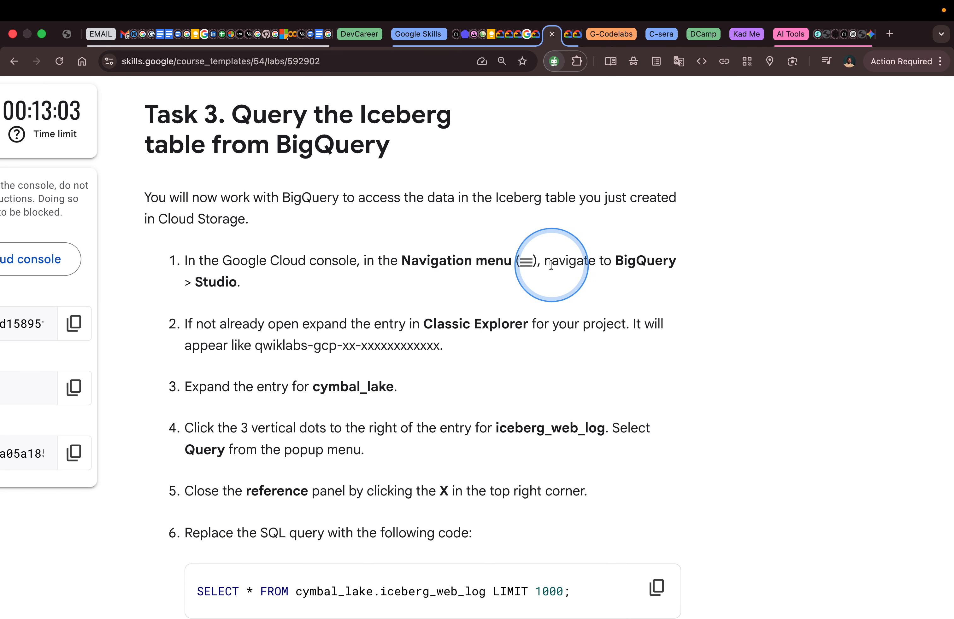
pyautogui.scroll(-3, 619, 265)
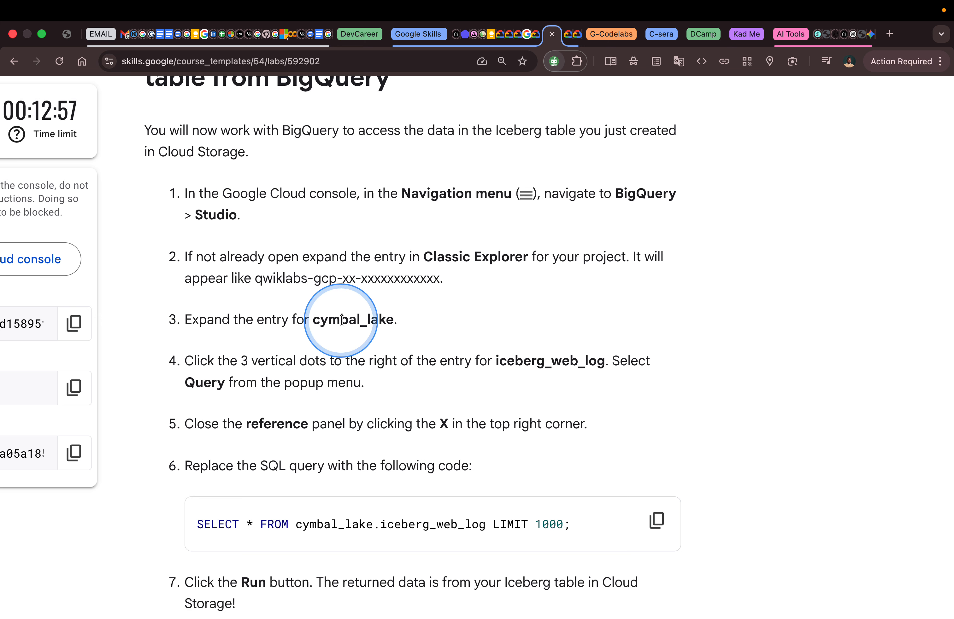
pyautogui.scroll(-3, 352, 320)
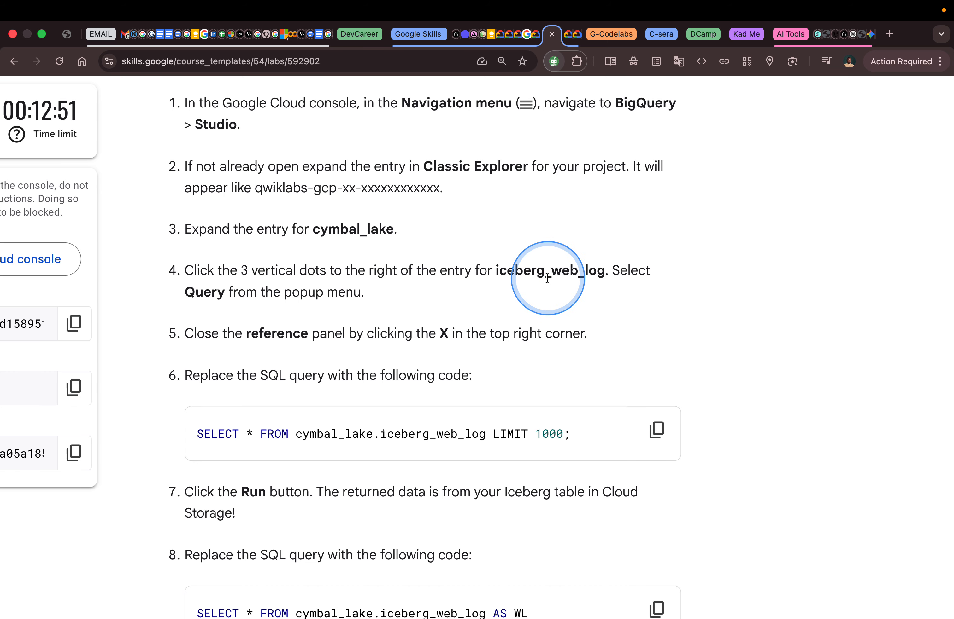
# Step: Switch to BigQuery, open a new query on the iceberg_web_log table in cymbal_lake and close the reference information
pyautogui.hotkey('ctrl', 'Right')
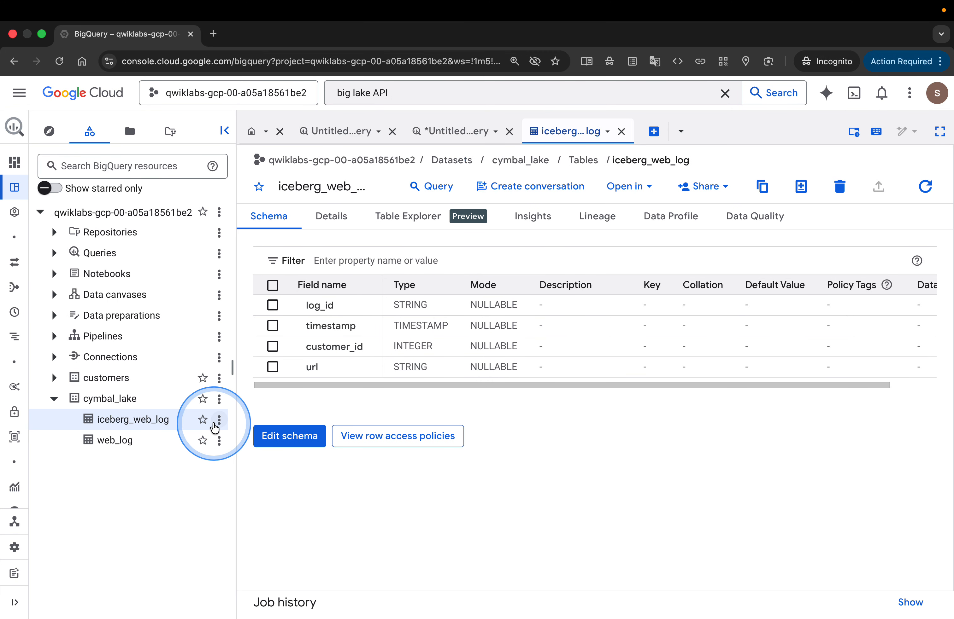
pyautogui.click(219, 423)
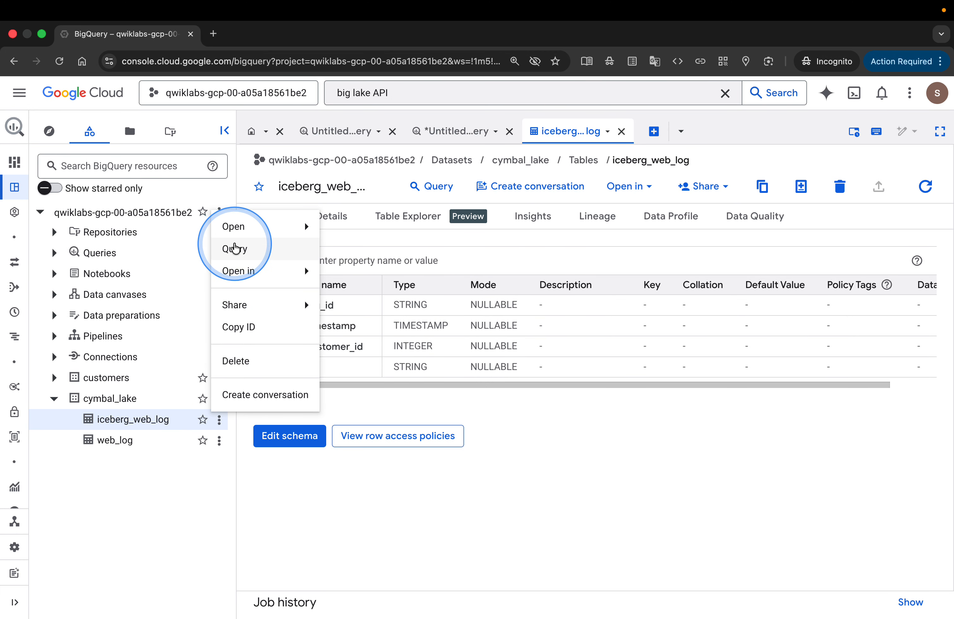
pyautogui.click(234, 244)
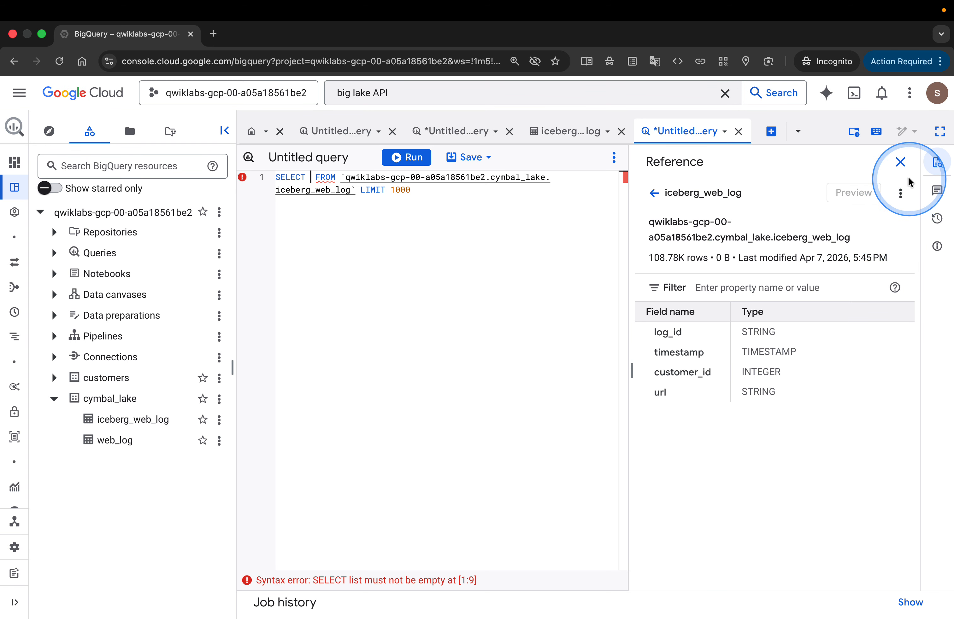
pyautogui.click(899, 162)
# Step: Return to the lab instructions and copy the step 6 query, SELECT * FROM cymbal_lake.iceberg_web_log LIMIT 1000;
pyautogui.hotkey('ctrl', 'Left')
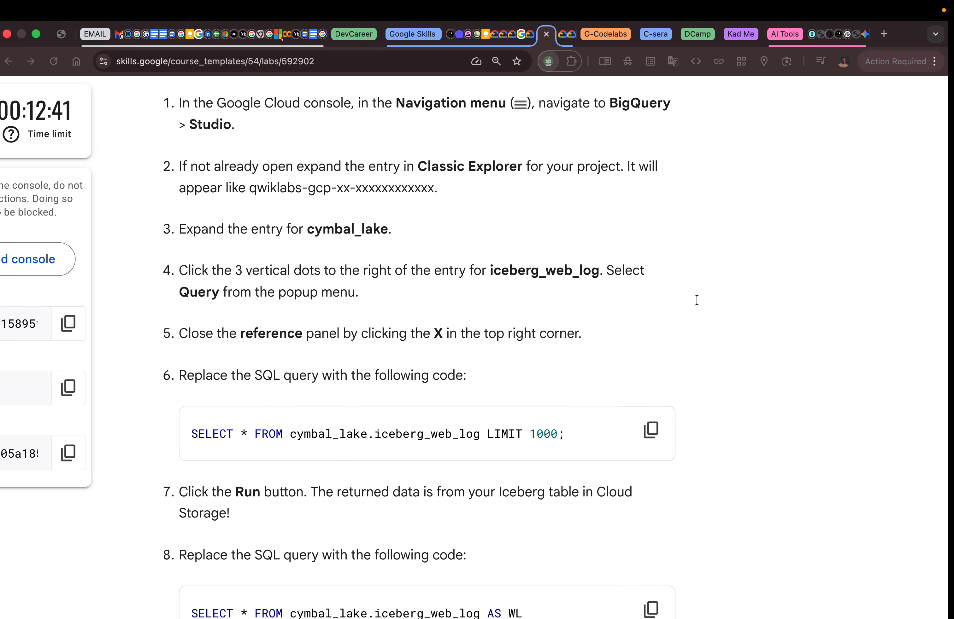
pyautogui.scroll(-3, 761, 325)
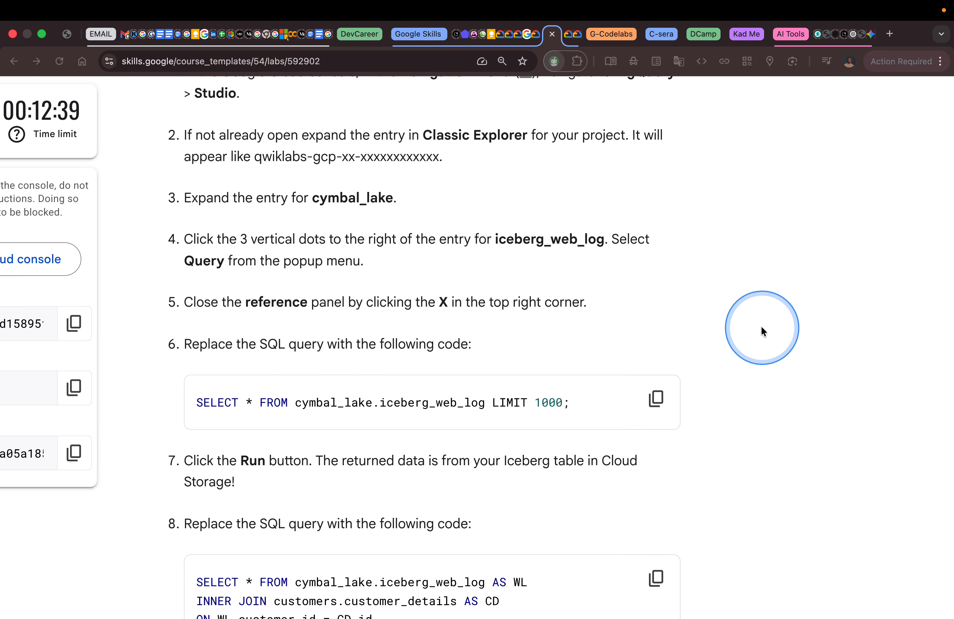
pyautogui.click(657, 357)
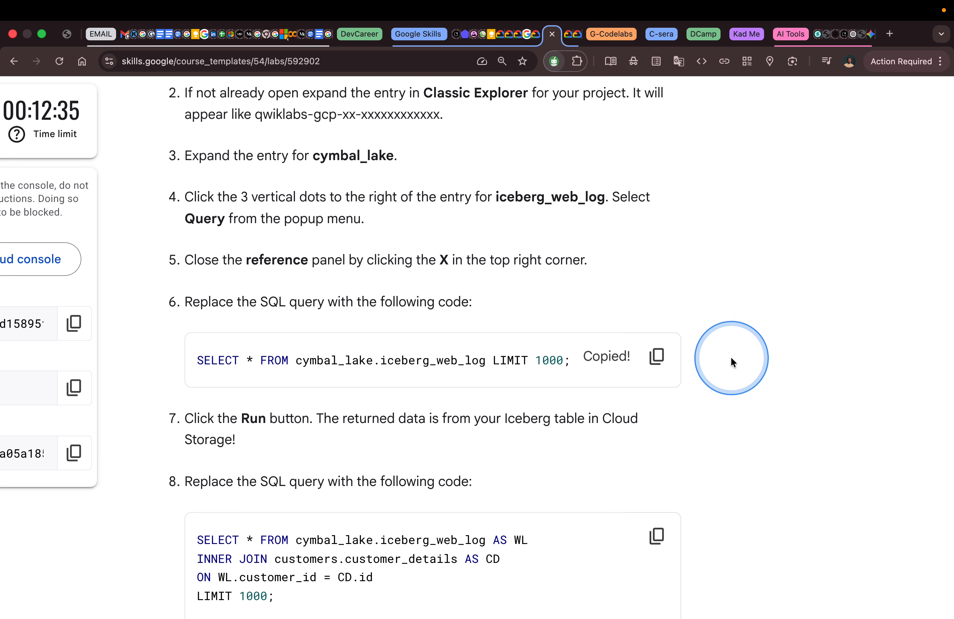
pyautogui.scroll(-5, 731, 362)
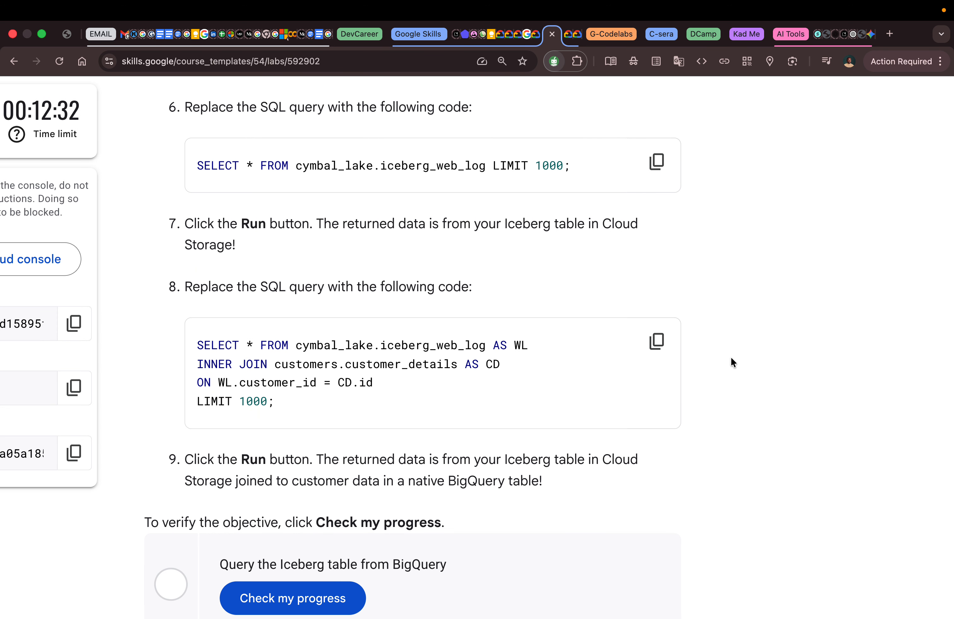
pyautogui.hotkey('ctrl', 'Right')
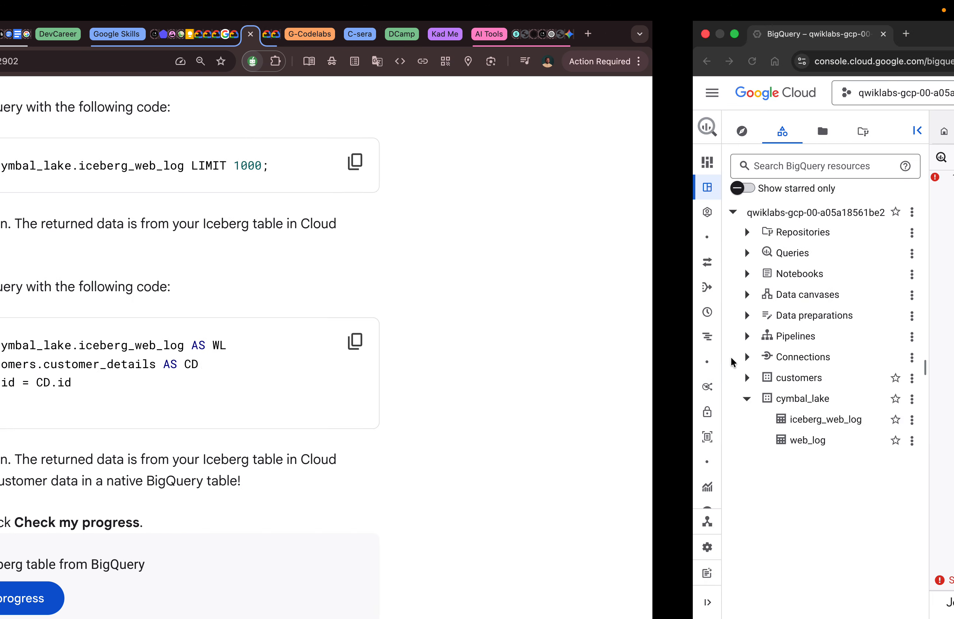
pyautogui.click(693, 329)
pyautogui.hotkey('ctrl', 'Left')
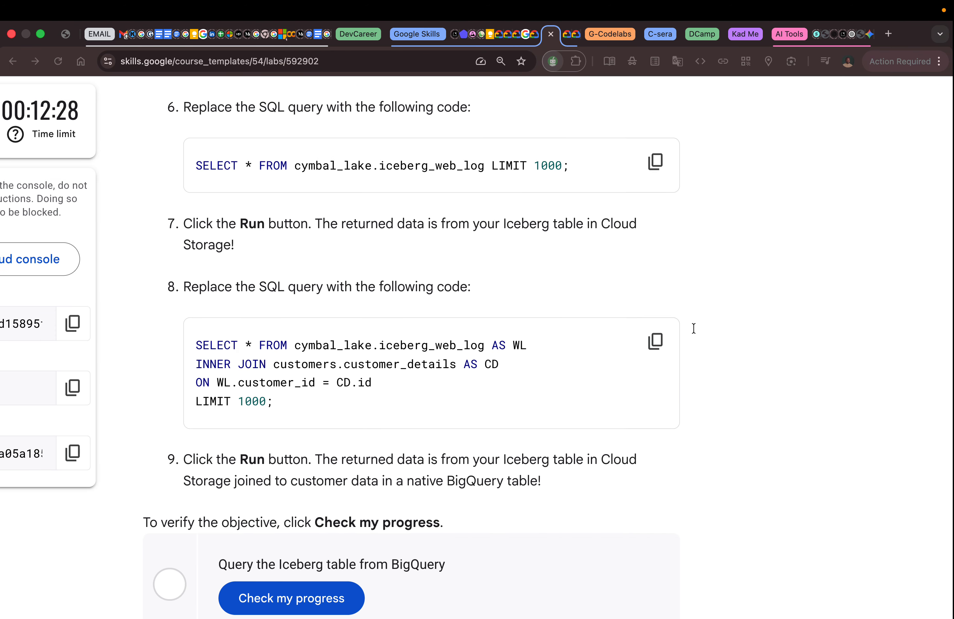
pyautogui.click(694, 329)
pyautogui.hotkey('ctrl', 'Right')
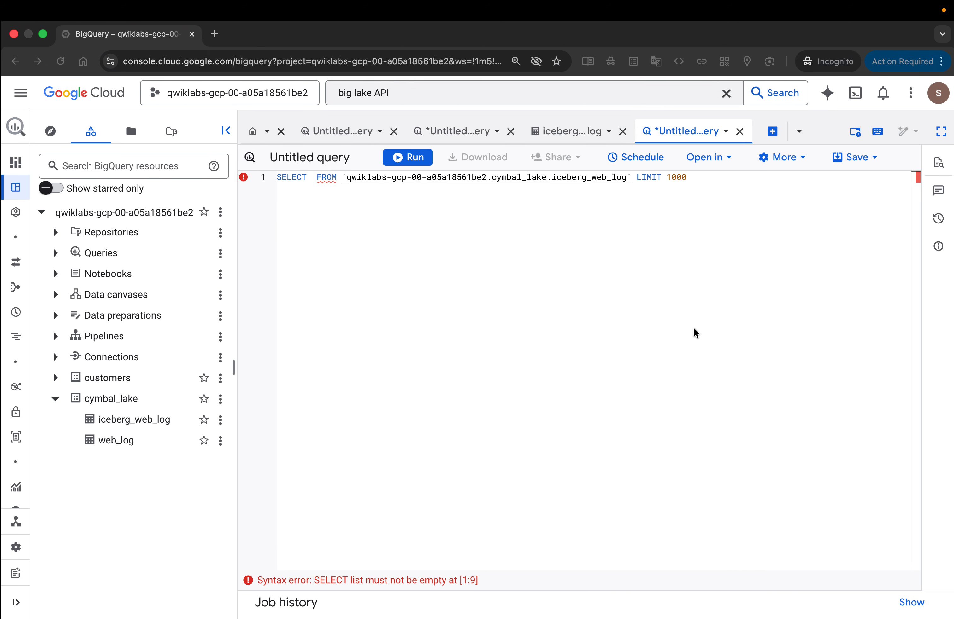
pyautogui.hotkey('ctrl', 'Left')
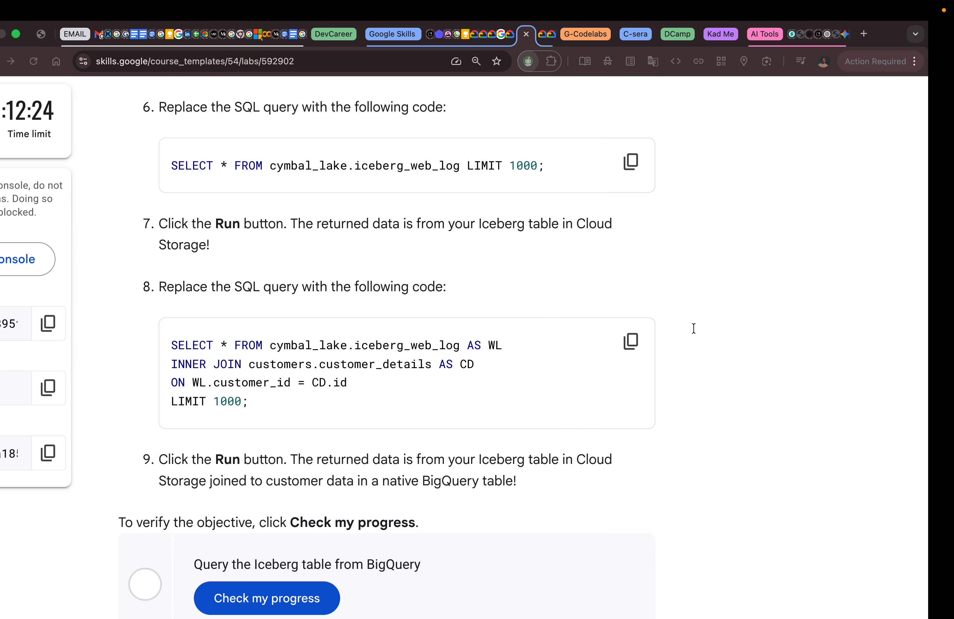
pyautogui.click(680, 281)
pyautogui.scroll(1, 680, 282)
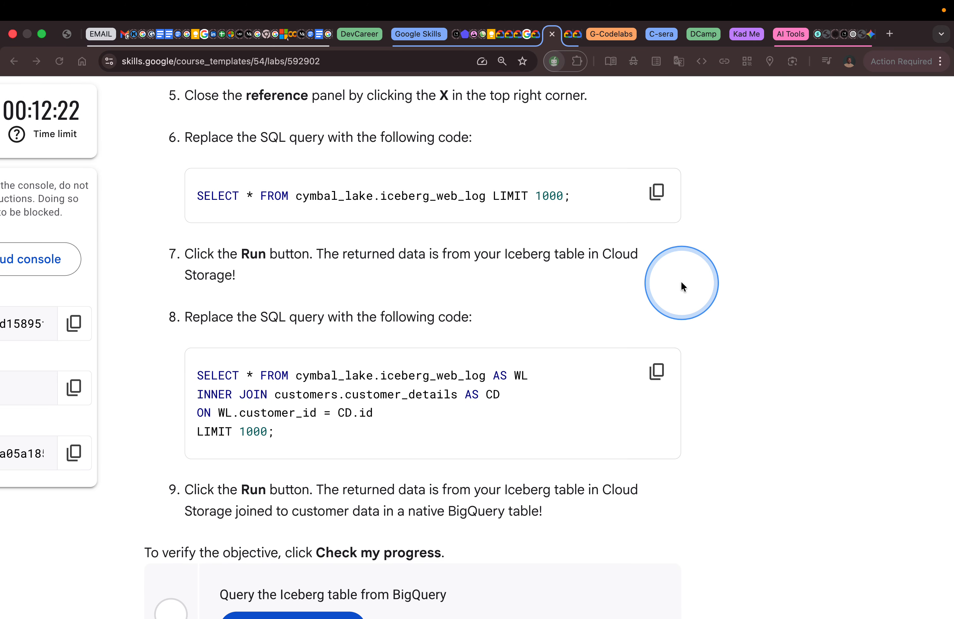
# Step: In BigQuery, replace the default query with the copied SELECT * FROM cymbal_lake.iceberg_web_log LIMIT 1000;, run it and look through the results
pyautogui.hotkey('ctrl', 'Right')
pyautogui.click(648, 247)
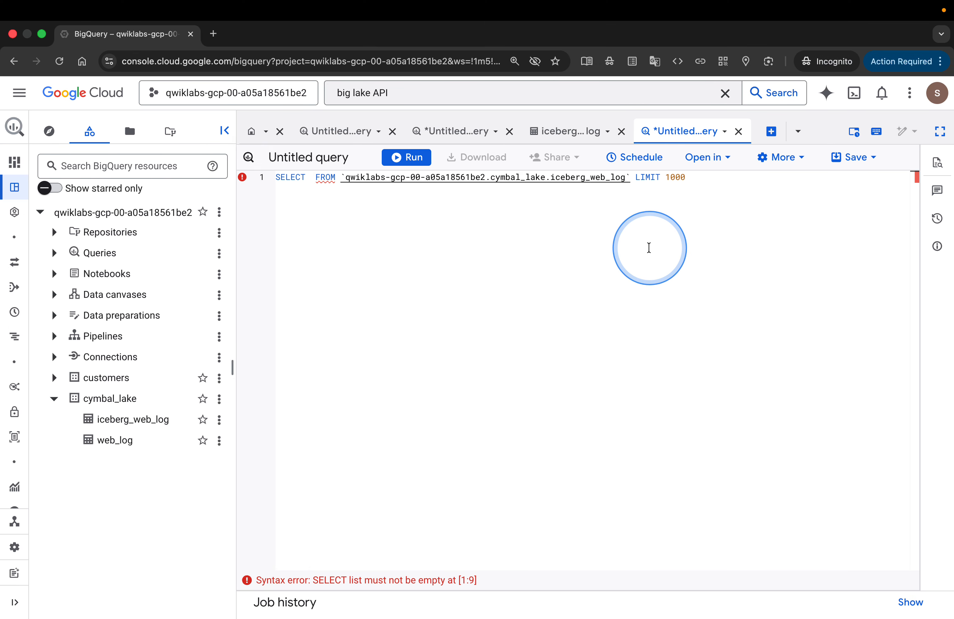
pyautogui.press('super+a')
pyautogui.press('BackSpace')
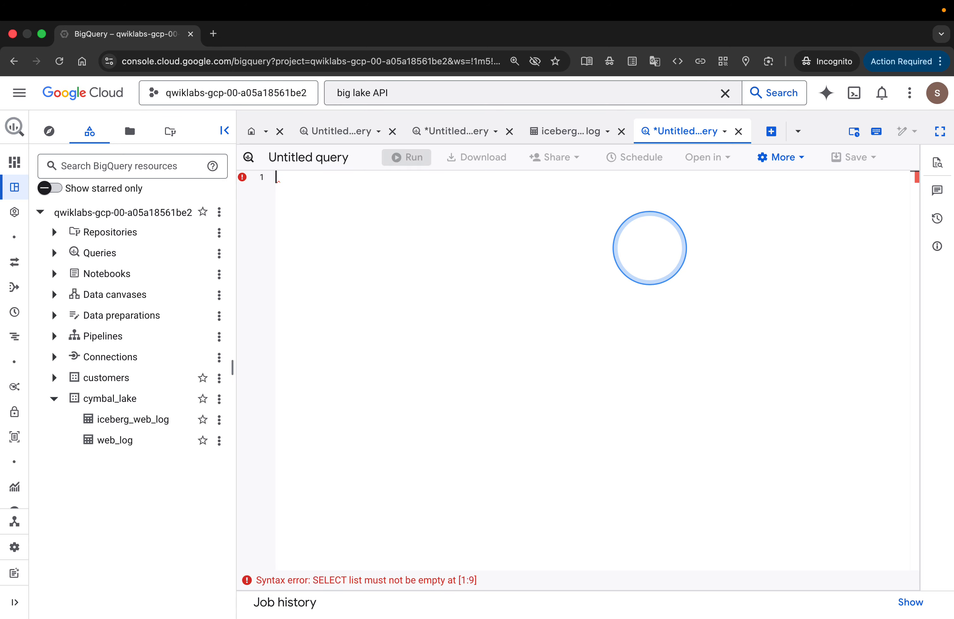
pyautogui.press('super+v')
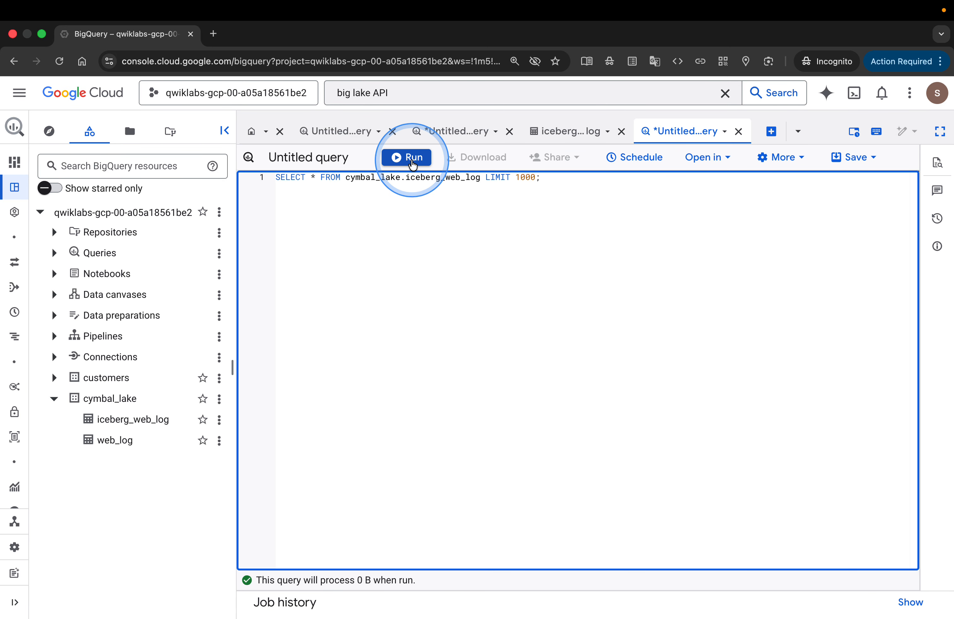
pyautogui.click(411, 158)
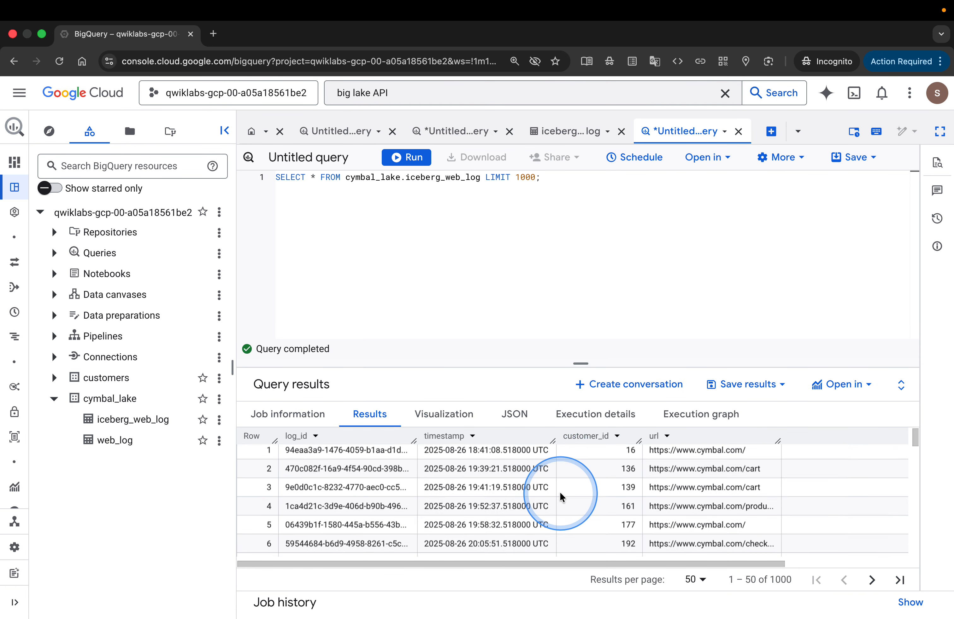
pyautogui.scroll(-3, 560, 523)
pyautogui.scroll(3, 561, 497)
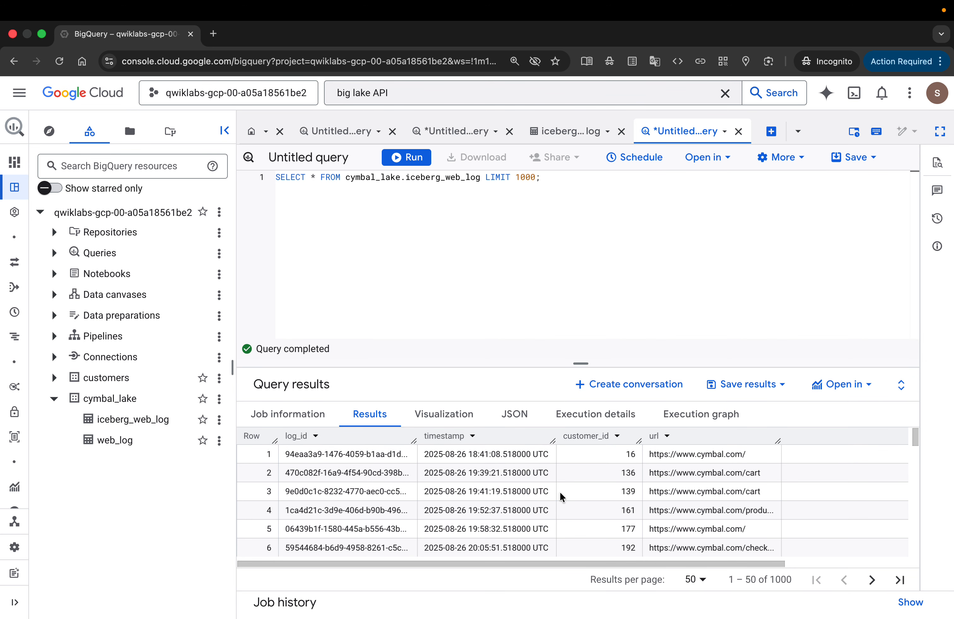
# Step: Copy the step 8 query joining cymbal_lake.iceberg_web_log to customers.customer_details, run it in BigQuery in place of the current query and dismiss the cost tip
pyautogui.hotkey('ctrl', 'Left')
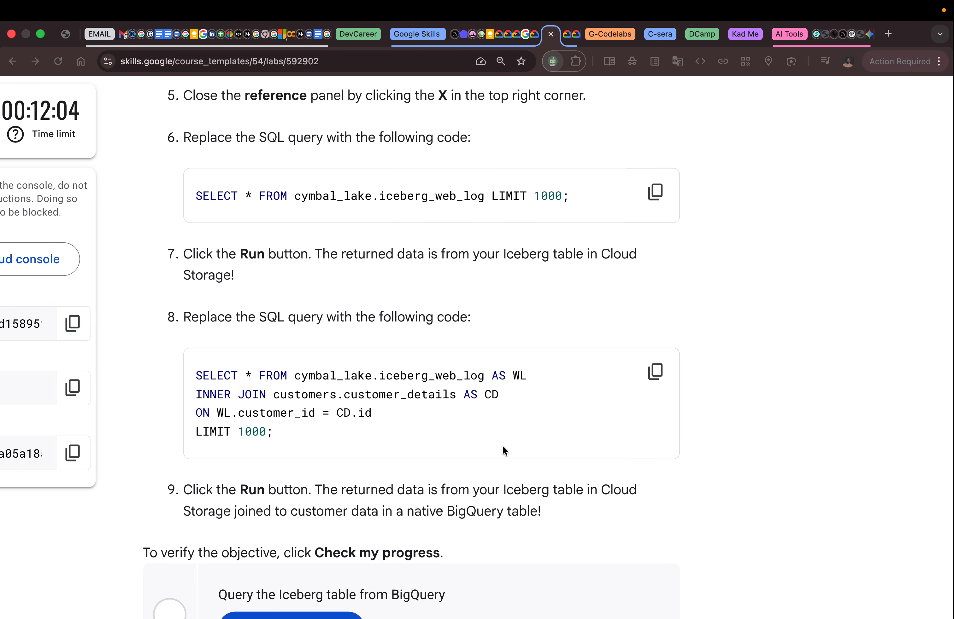
pyautogui.click(658, 377)
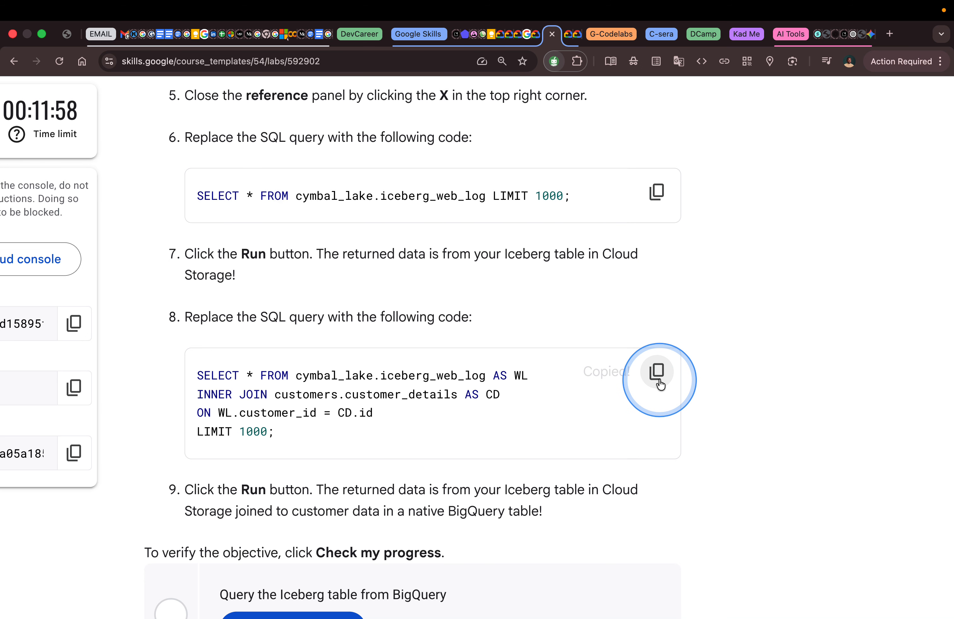
pyautogui.hotkey('ctrl', 'Right')
pyautogui.click(573, 189)
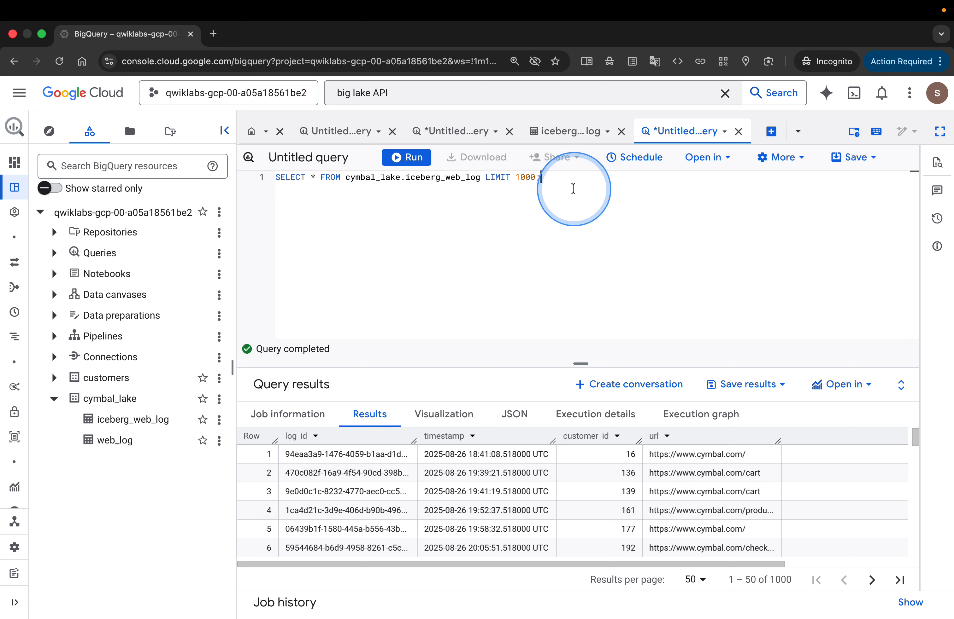
pyautogui.press('super+a')
pyautogui.press('super+v')
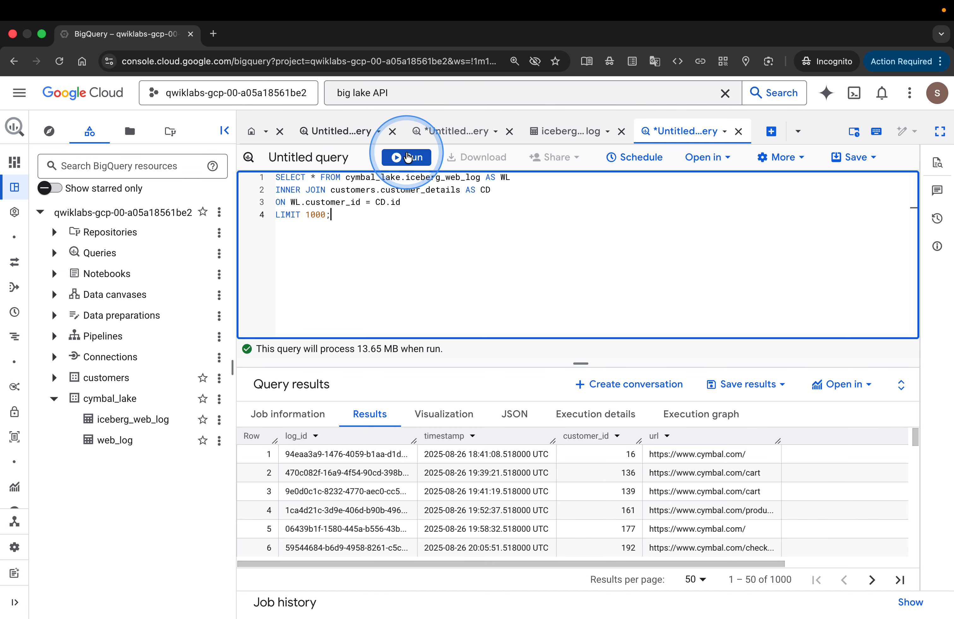
pyautogui.click(407, 157)
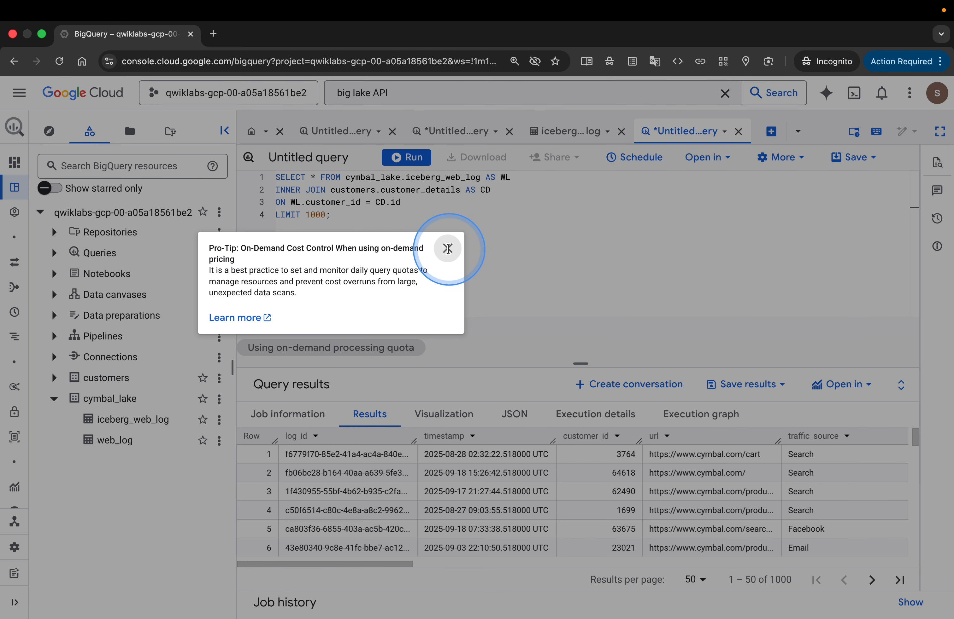
pyautogui.click(446, 248)
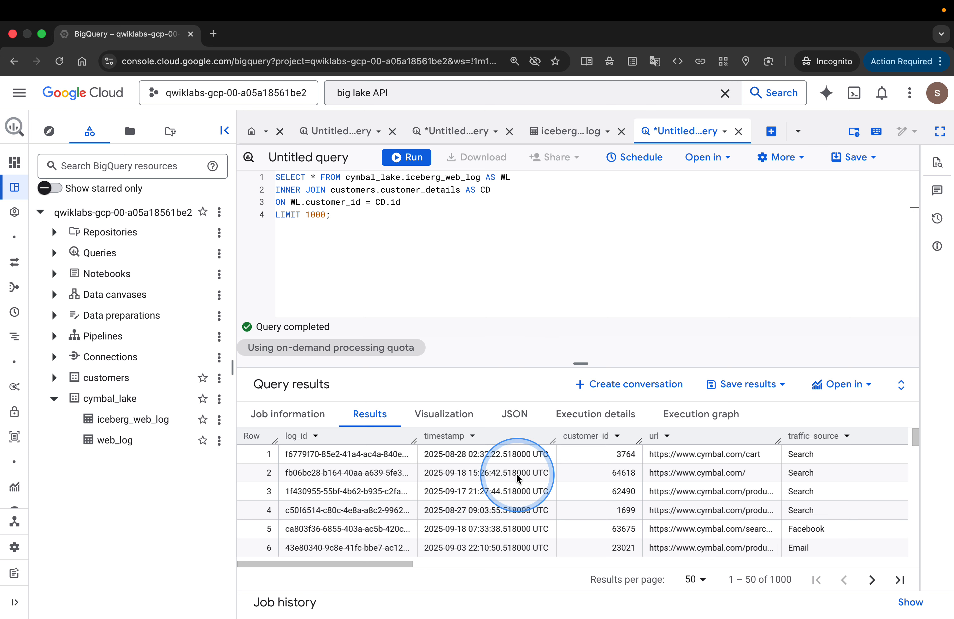
# Step: Examine all columns of the joined web log and customer results through to id, and return to the lab instructions
pyautogui.hscroll(10, 516, 477)
pyautogui.hscroll(10, 516, 477)
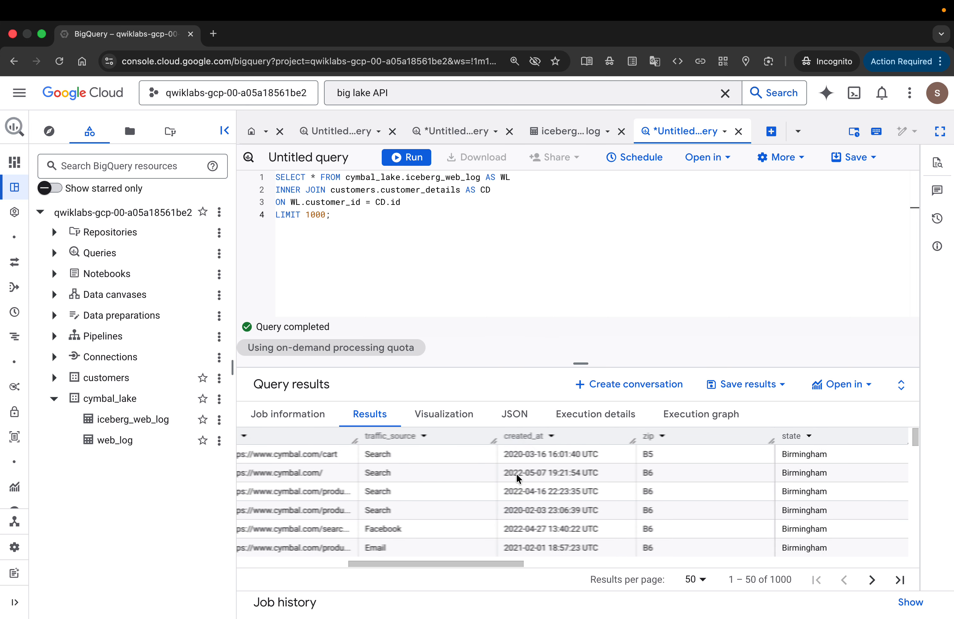
pyautogui.hscroll(10, 517, 478)
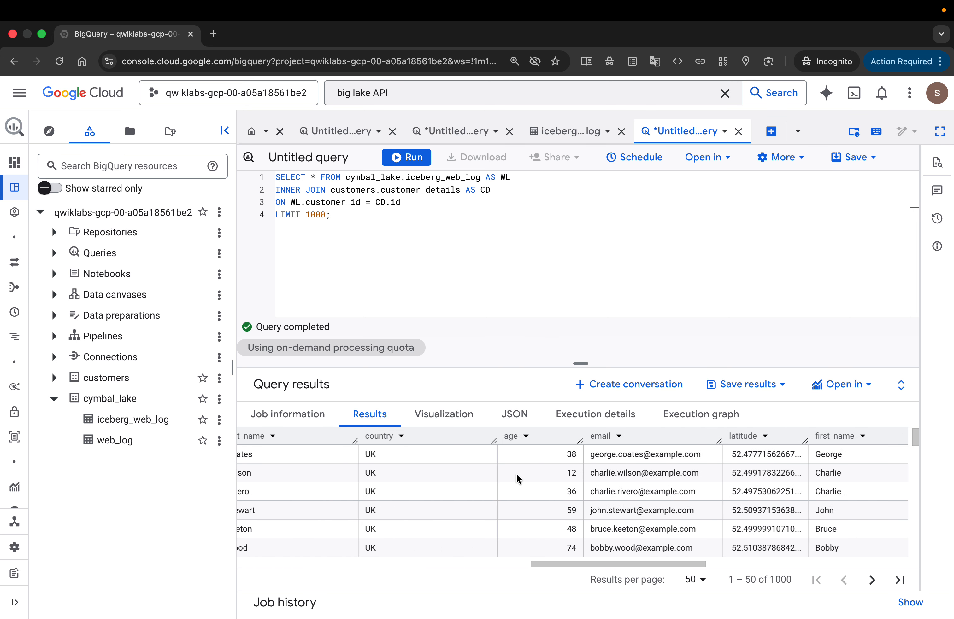
pyautogui.hscroll(10, 516, 478)
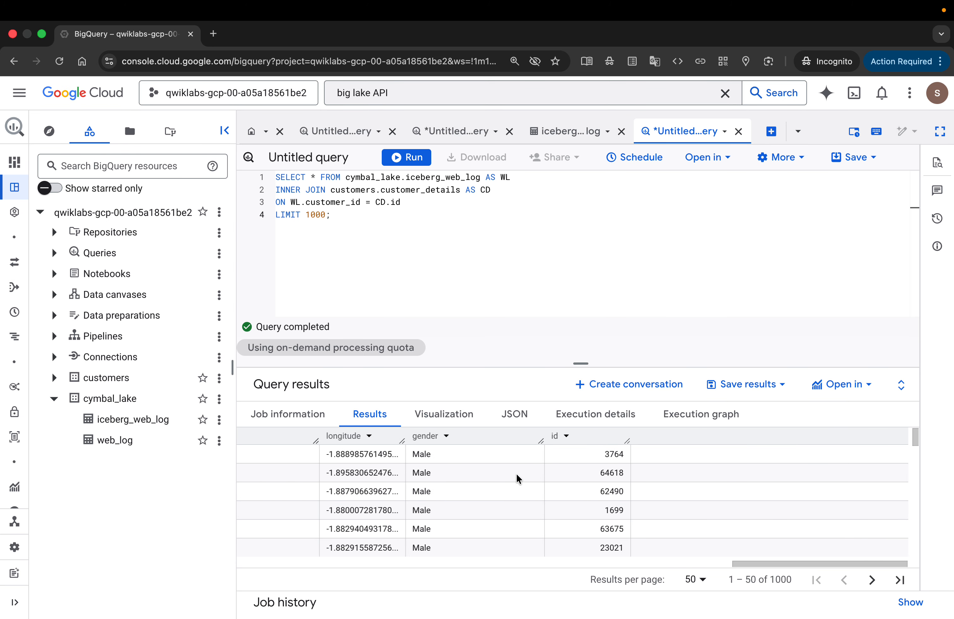
pyautogui.hotkey('ctrl', 'Left')
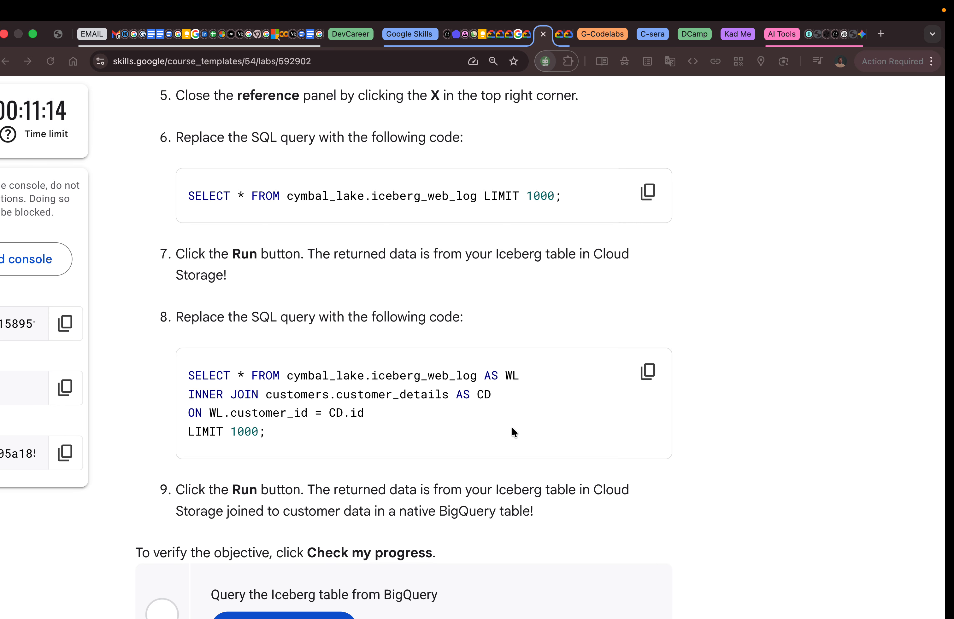
# Step: Check the progress of the "Query the Iceberg table from BigQuery" objective and read the closing summary of the lab
pyautogui.click(579, 385)
pyautogui.scroll(-3, 579, 384)
pyautogui.scroll(-2, 580, 384)
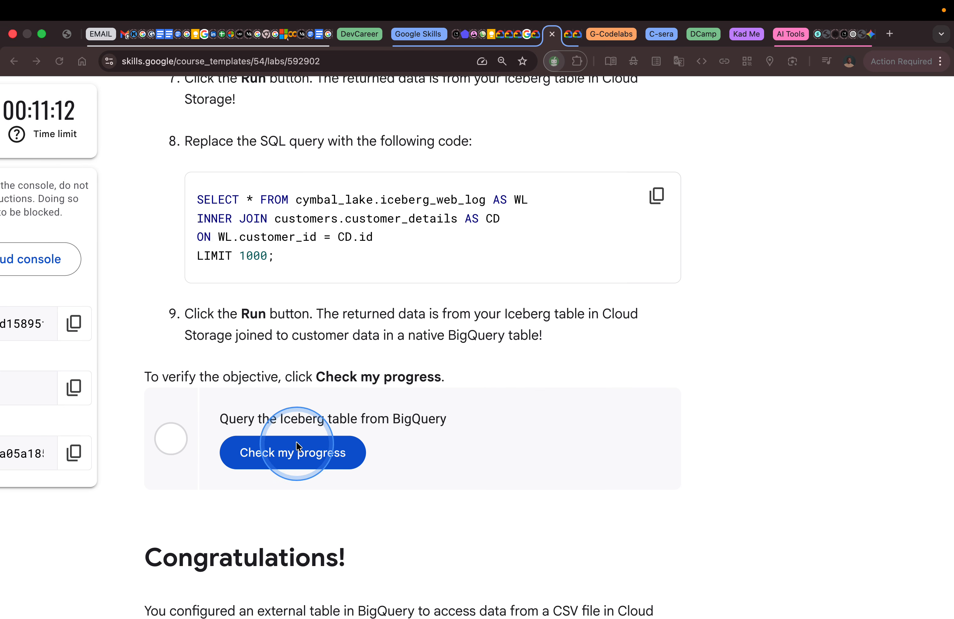
pyautogui.click(297, 456)
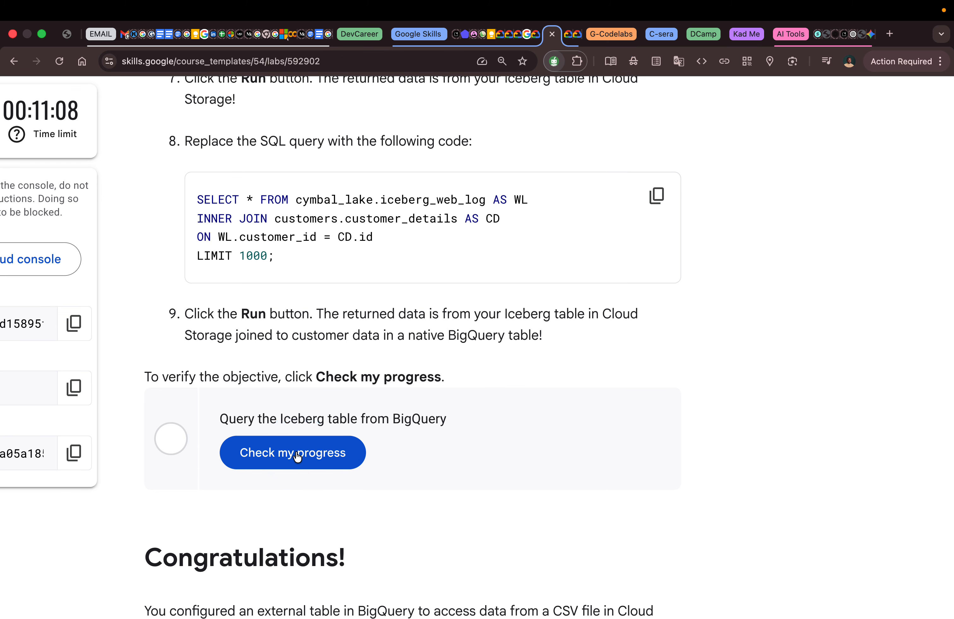
pyautogui.click(297, 456)
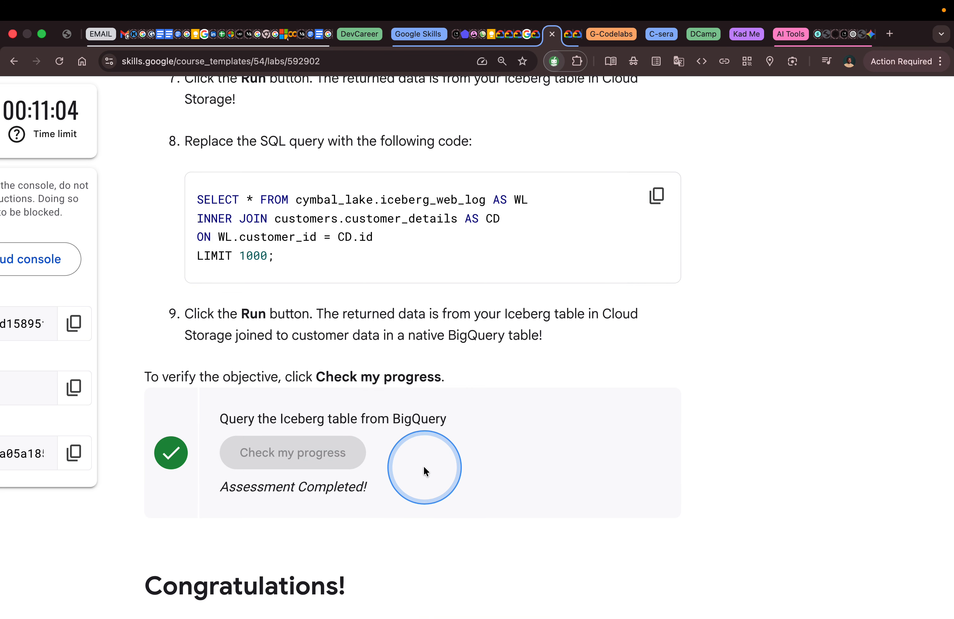
pyautogui.scroll(-1, 423, 465)
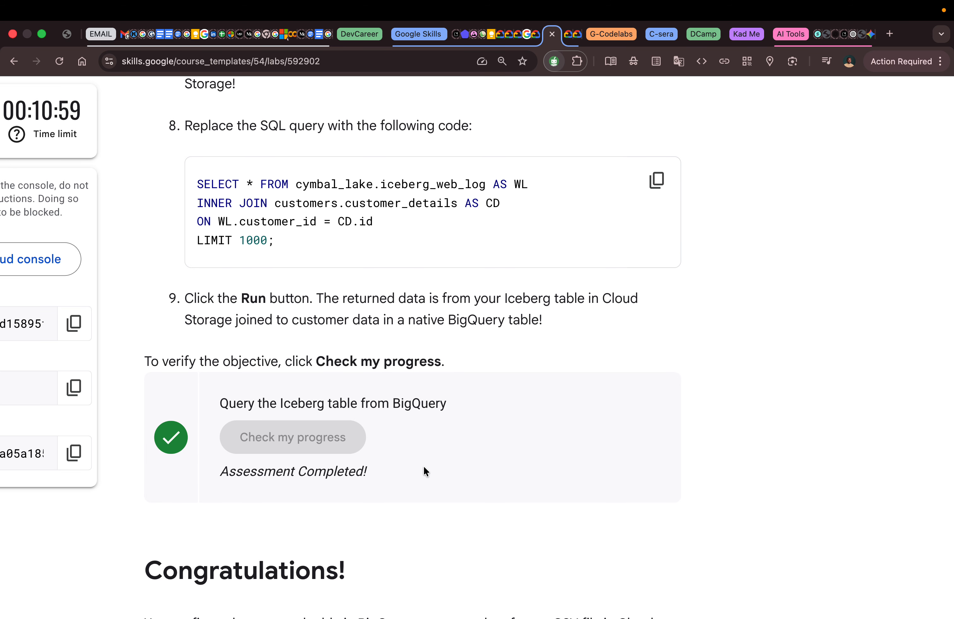
pyautogui.scroll(-2, 424, 467)
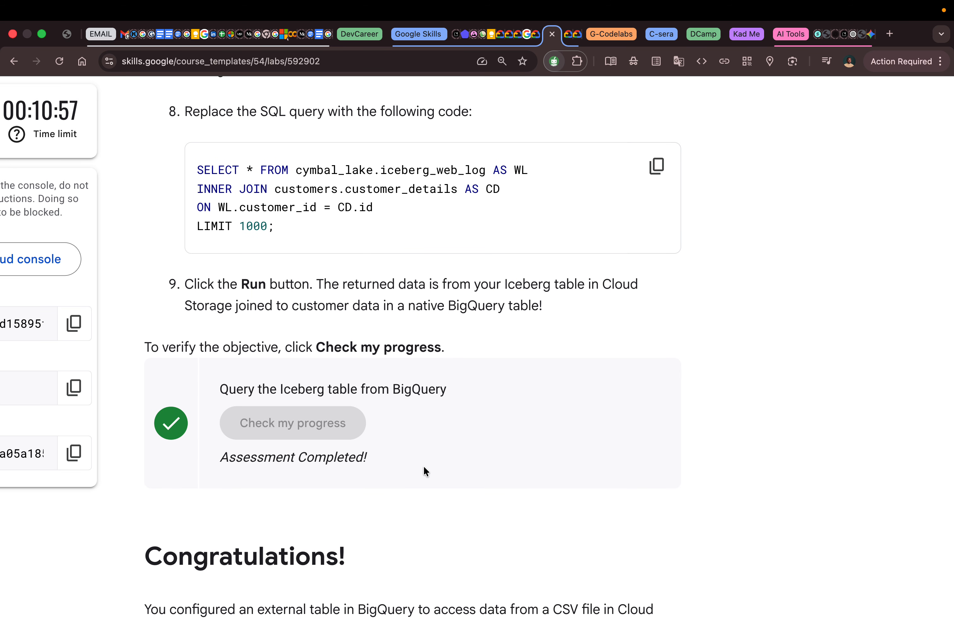
pyautogui.scroll(-6, 423, 465)
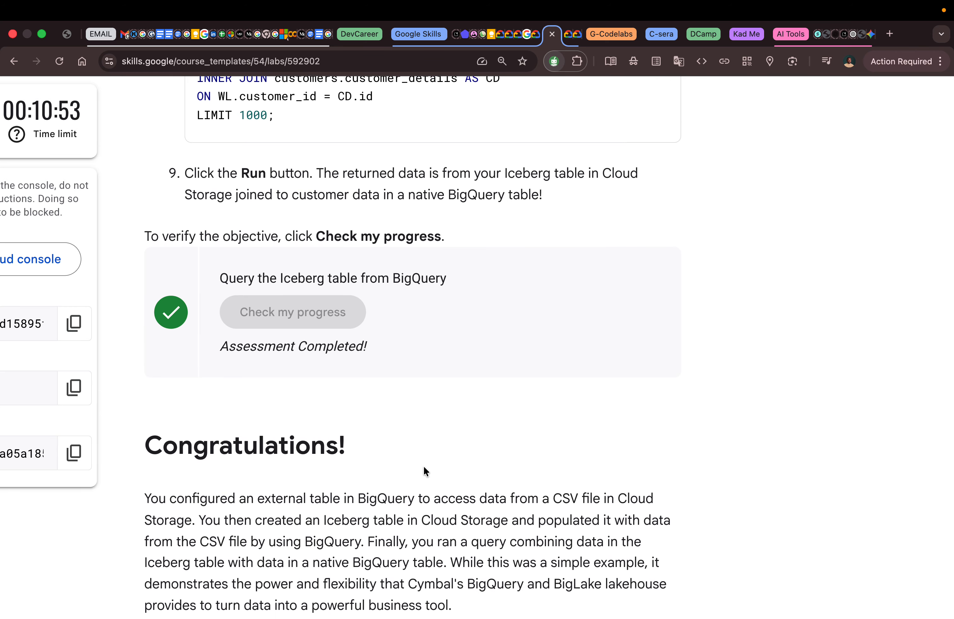
pyautogui.scroll(-6, 424, 466)
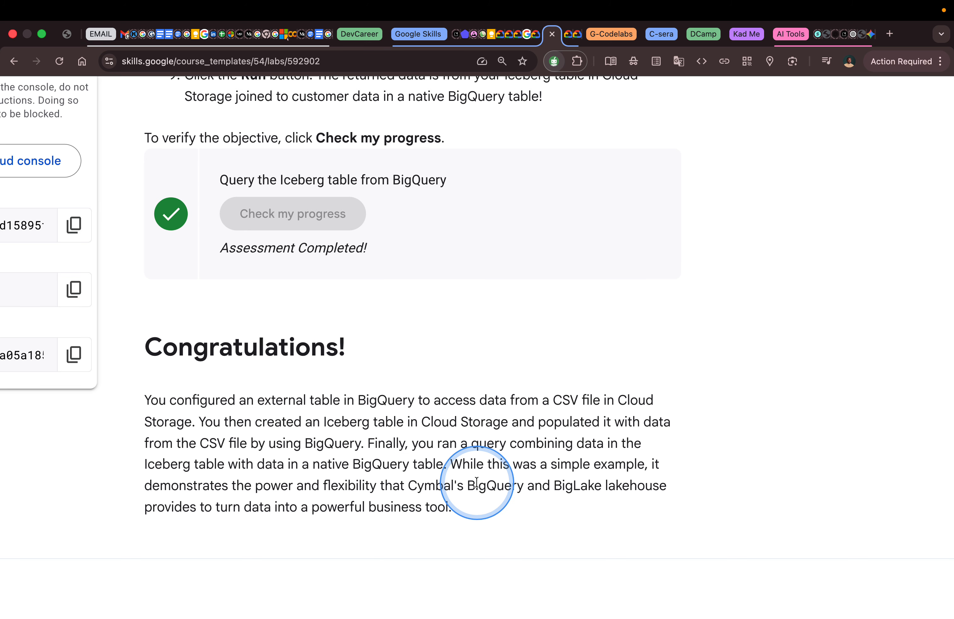
pyautogui.hscroll(1, 463, 495)
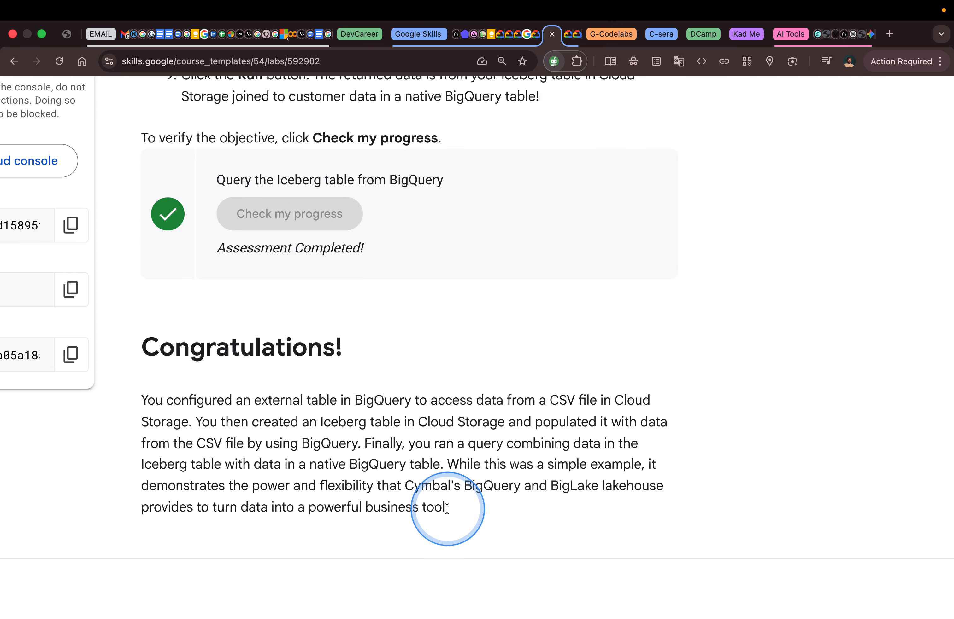
# Step: End the lab, confirm ending it, and submit a five-star satisfaction rating without additional comments
pyautogui.scroll(4, 446, 508)
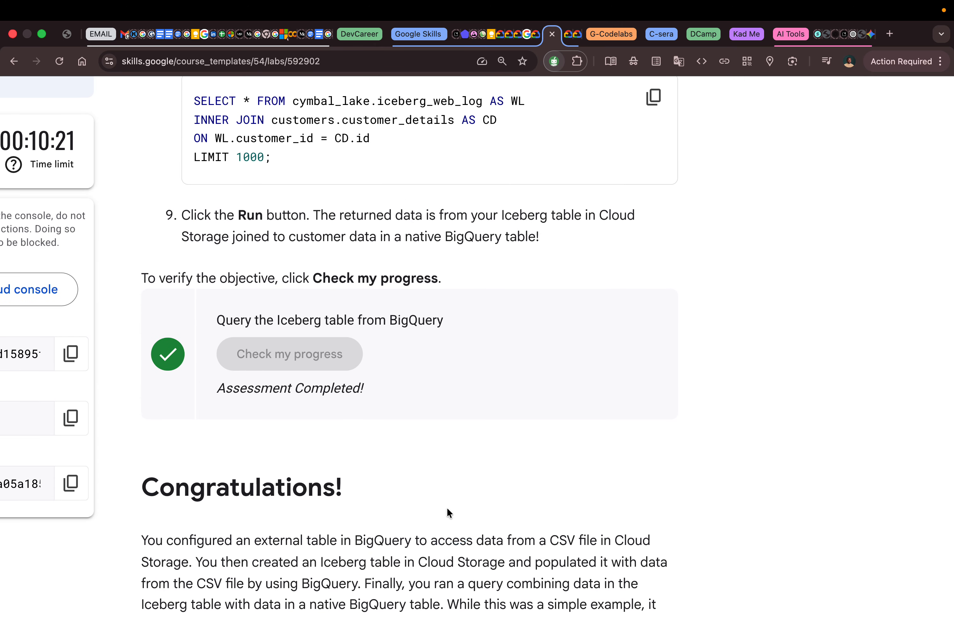
pyautogui.hscroll(-4, 447, 511)
pyautogui.hscroll(-3, 446, 509)
pyautogui.click(123, 161)
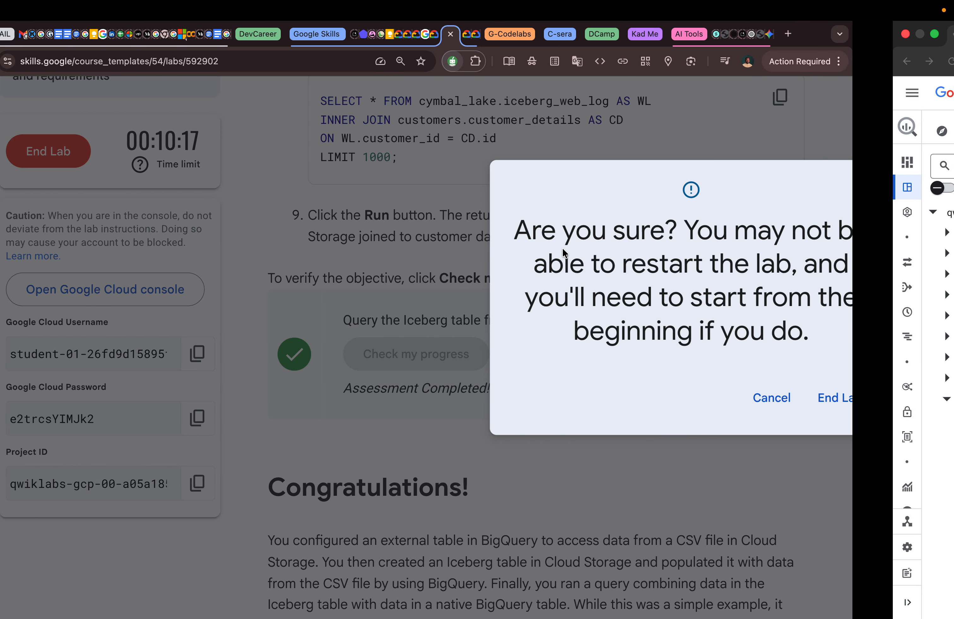
pyautogui.click(922, 408)
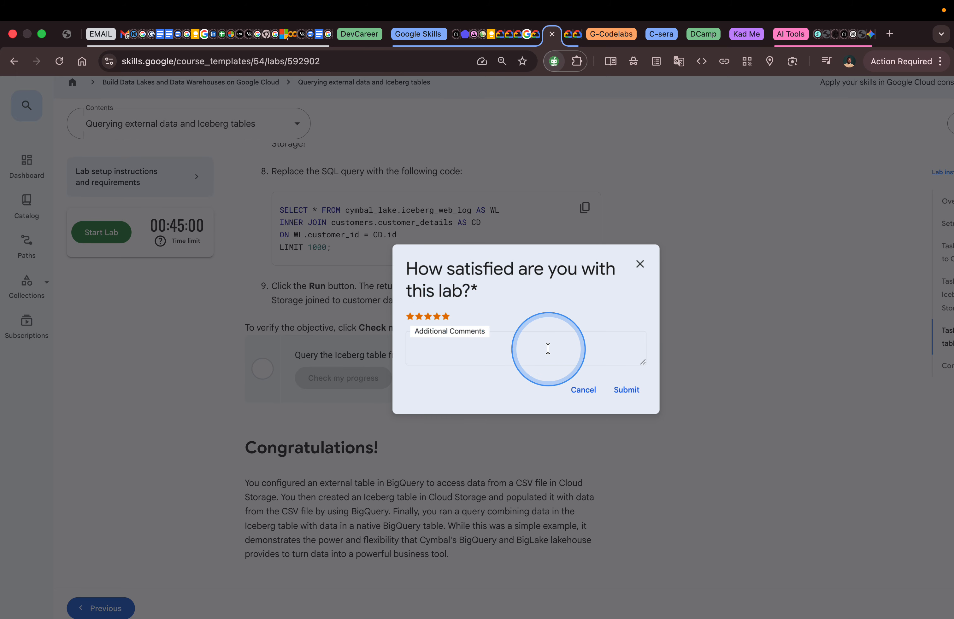
pyautogui.click(626, 400)
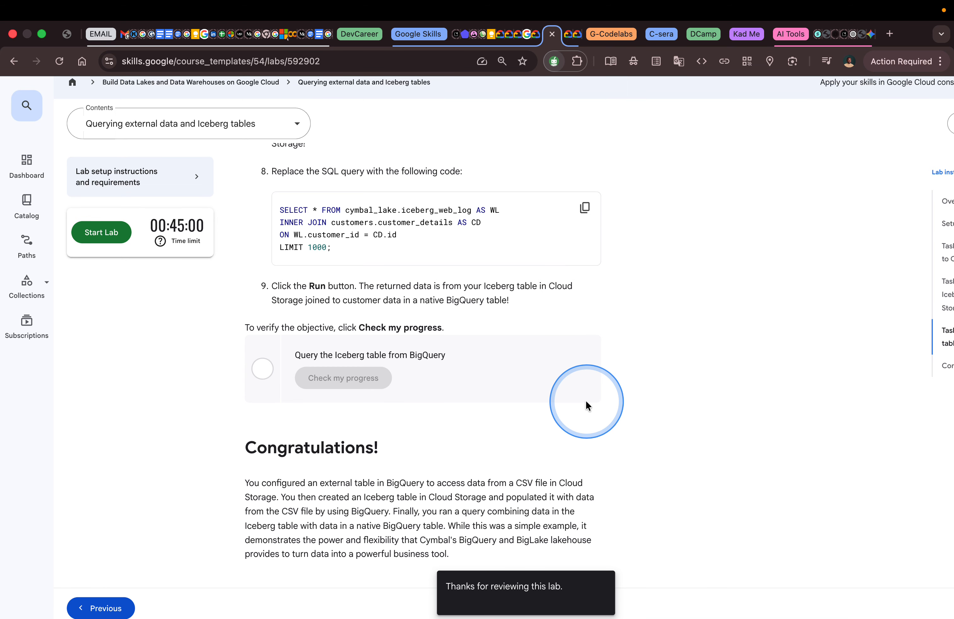
pyautogui.moveTo(572, 7)
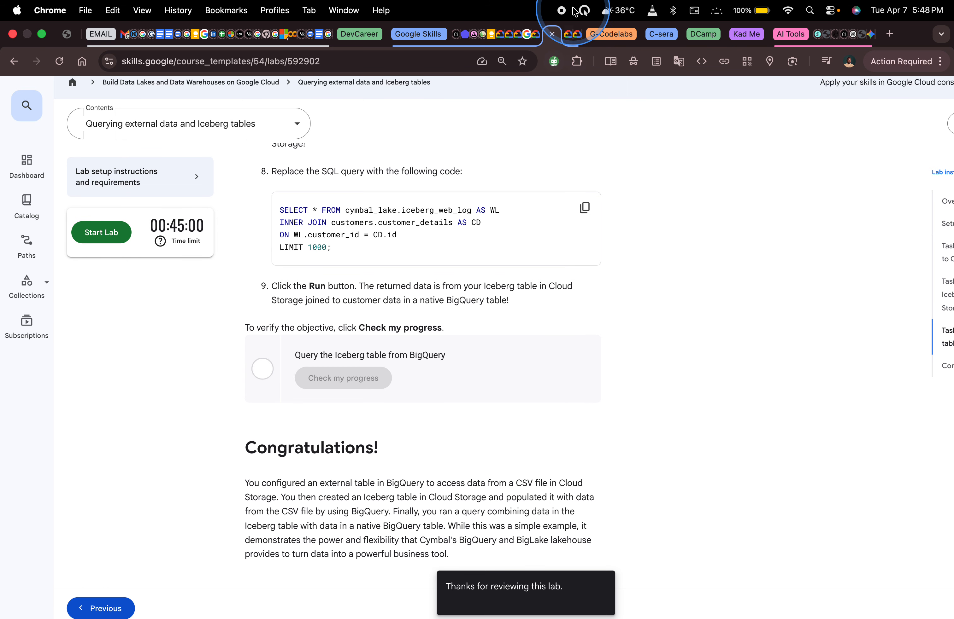